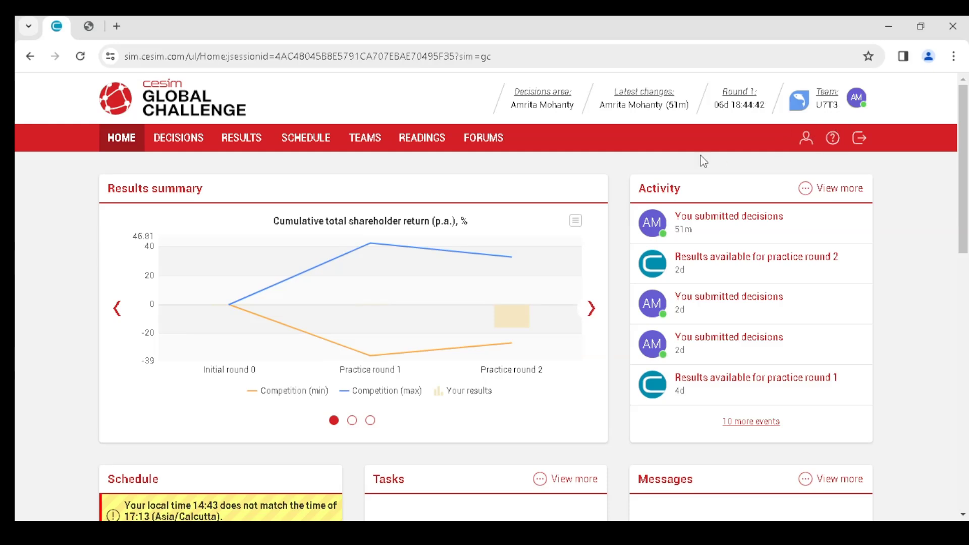
# Open the Market outlook in the decisions area and read its Demand section
pyautogui.scroll(-1, 555, 204)
pyautogui.scroll(1, 656, 176)
pyautogui.click(178, 141)
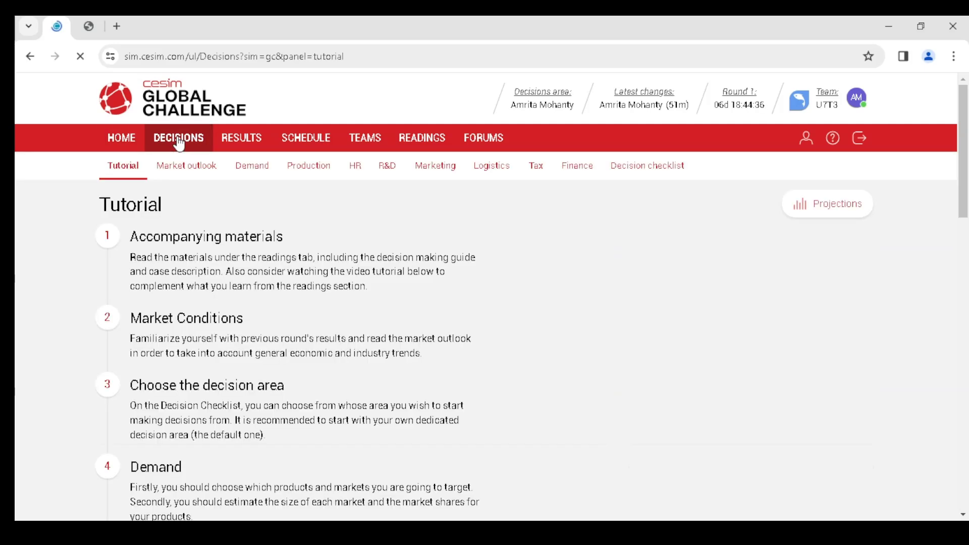
pyautogui.click(183, 171)
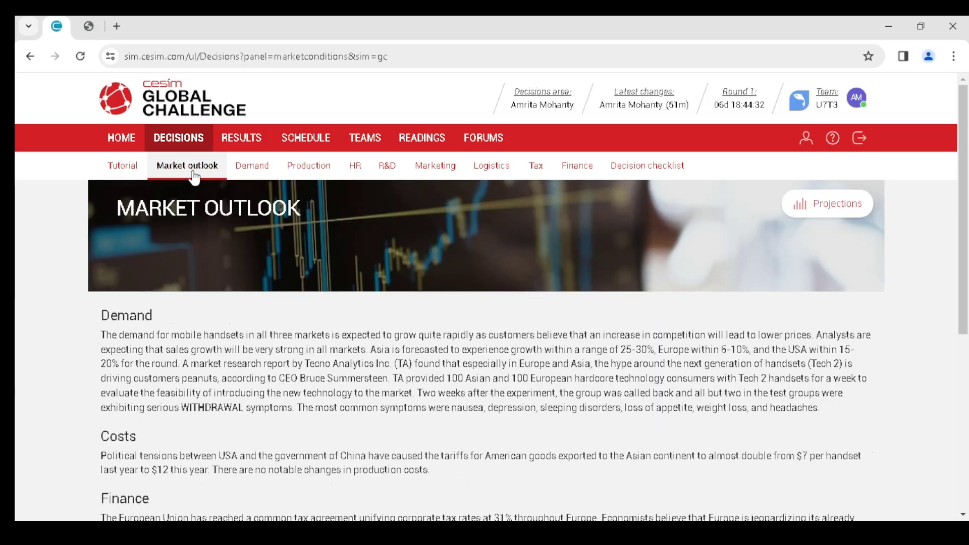
pyautogui.scroll(-1, 192, 192)
pyautogui.doubleClick(119, 248)
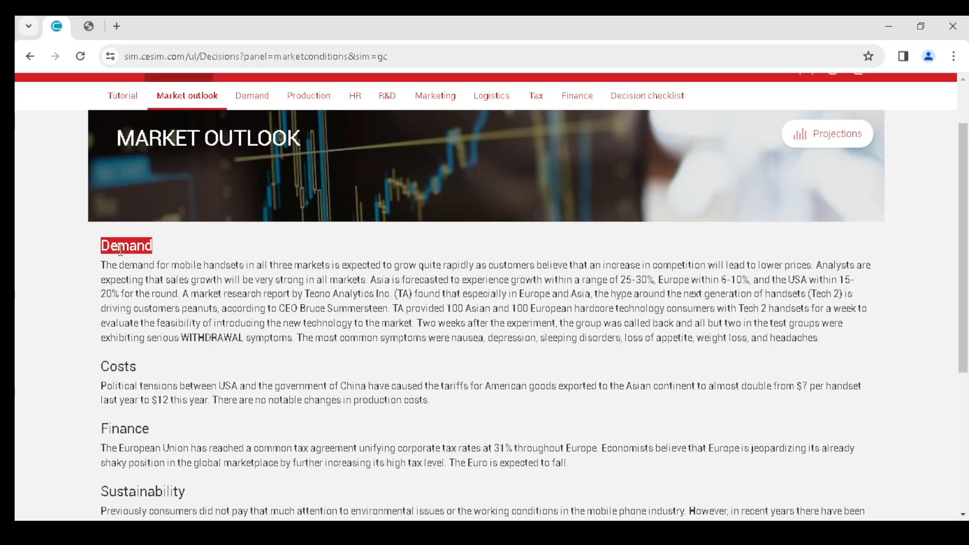
pyautogui.click(126, 266)
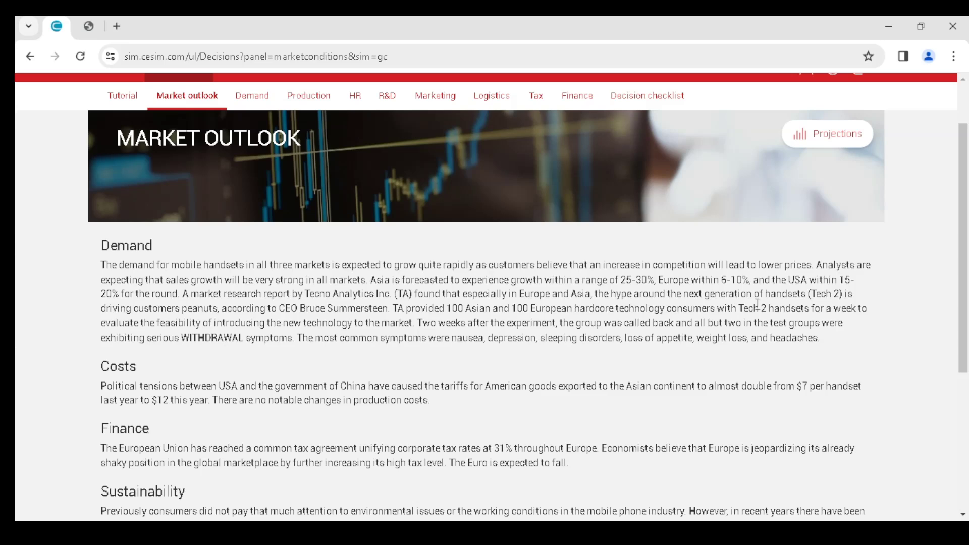
pyautogui.scroll(-3, 154, 313)
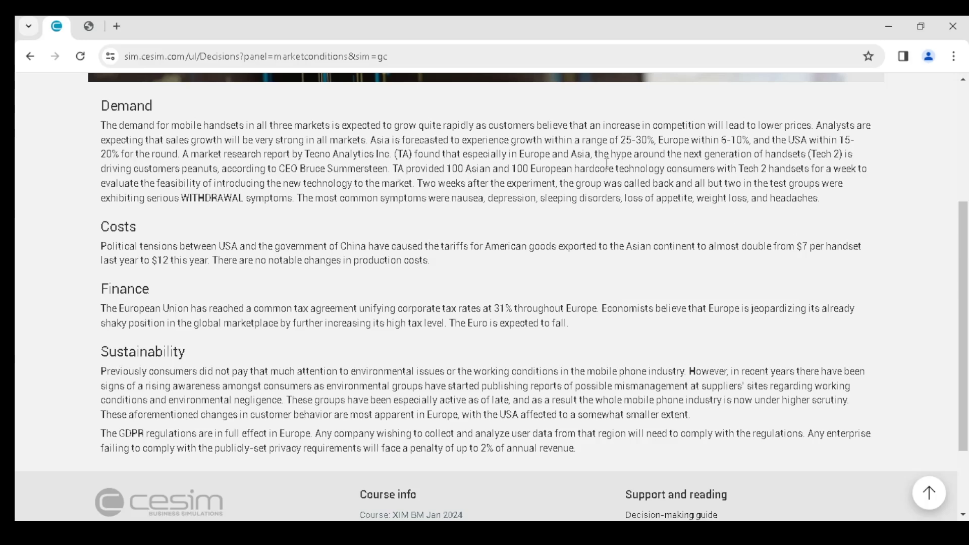
pyautogui.scroll(1, 428, 173)
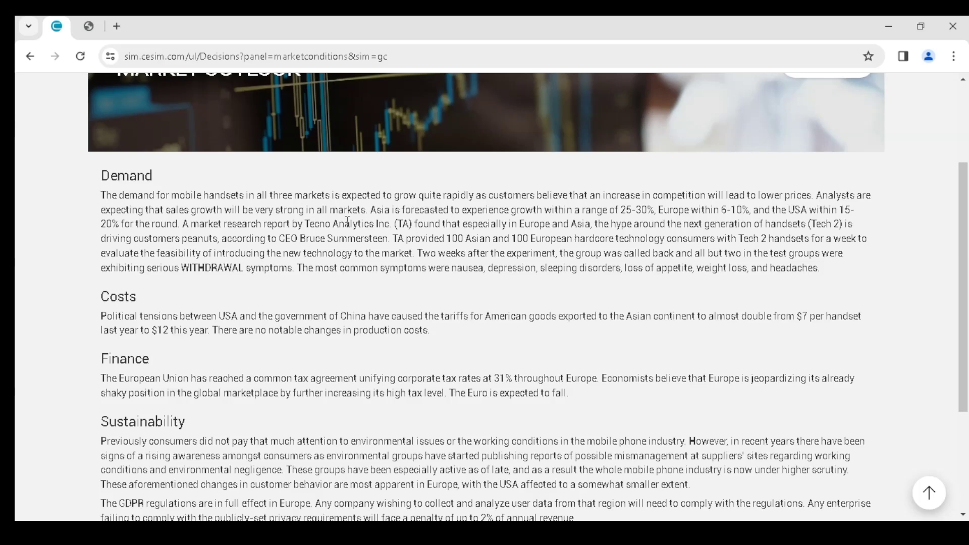
# Read the Costs, Finance and Sustainability sections of the market outlook
pyautogui.doubleClick(107, 292)
pyautogui.click(141, 318)
pyautogui.scroll(-1, 401, 330)
pyautogui.doubleClick(139, 291)
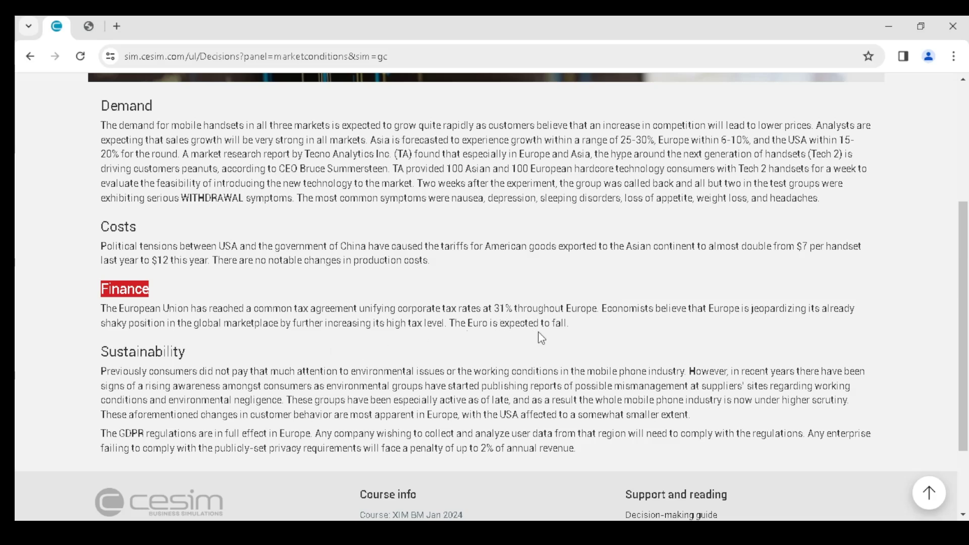
pyautogui.click(152, 352)
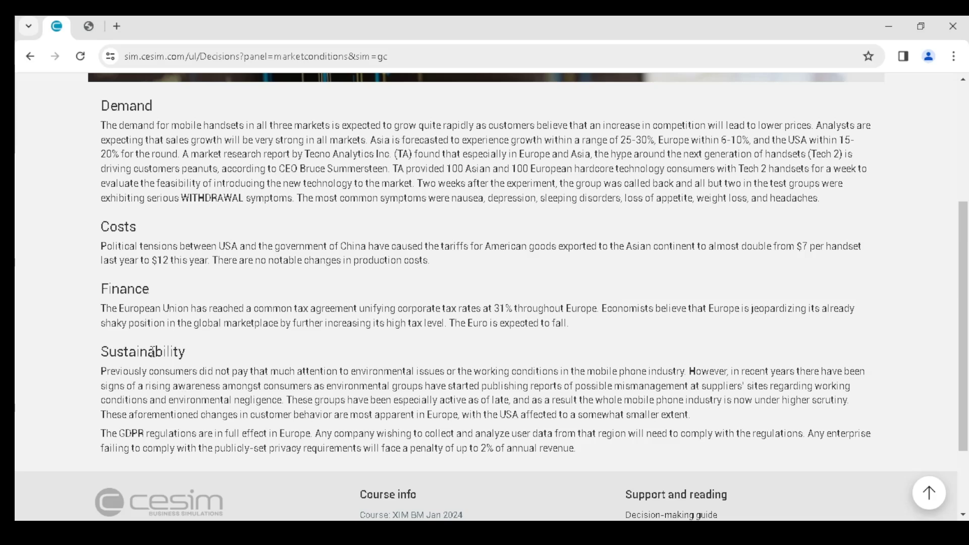
pyautogui.doubleClick(152, 351)
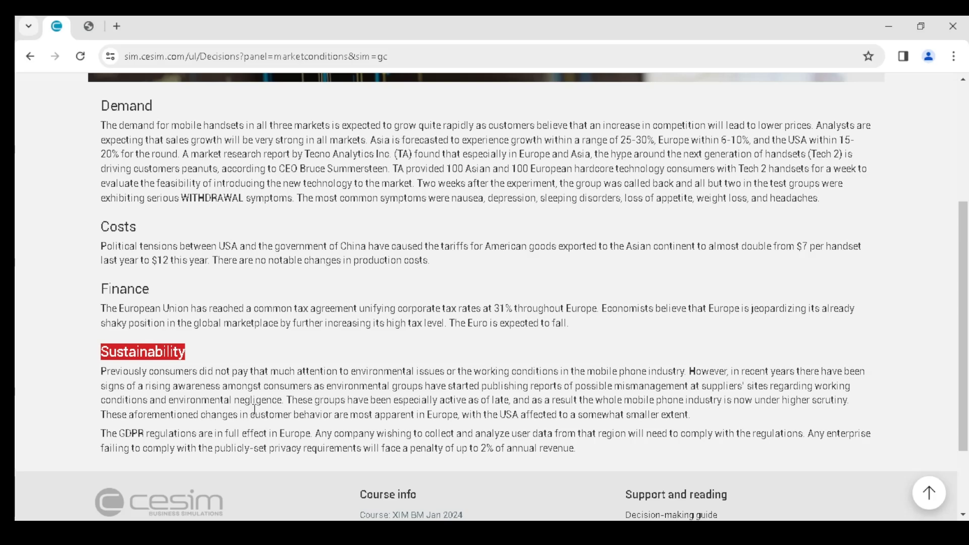
pyautogui.scroll(4, 271, 409)
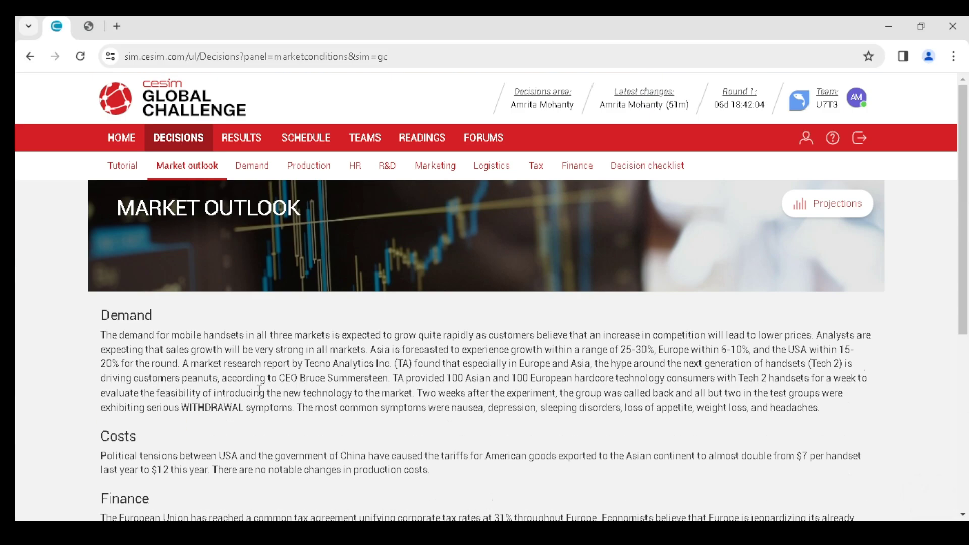
# Open the Demand decisions page and look over the total market demand estimates and chart
pyautogui.click(233, 171)
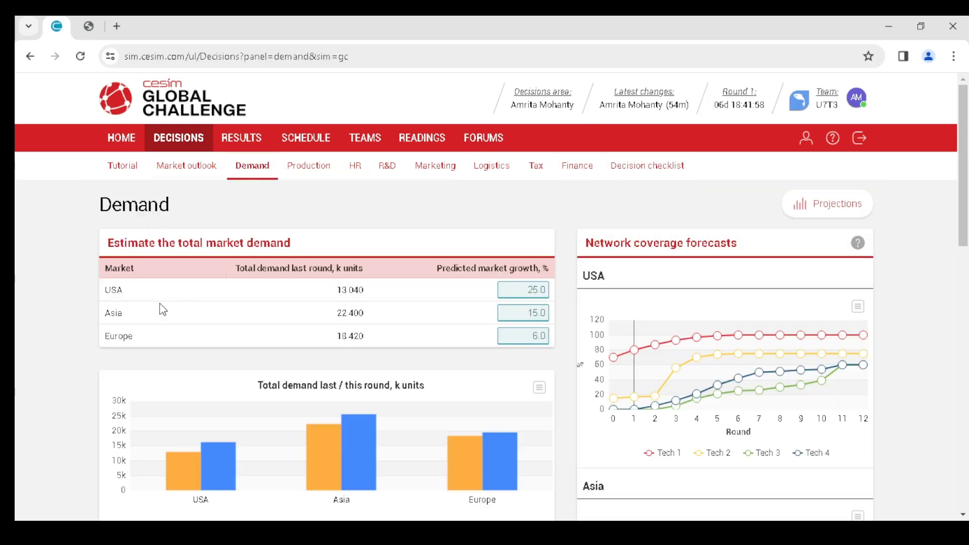
pyautogui.doubleClick(126, 210)
pyautogui.click(125, 210)
pyautogui.scroll(-3, 187, 273)
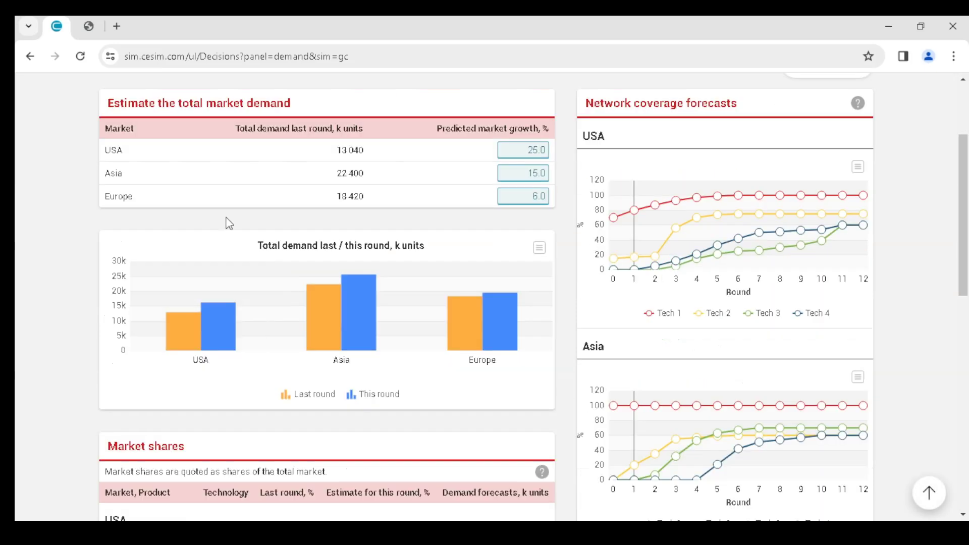
pyautogui.scroll(2, 227, 223)
# Review the USA, Asia and Europe rows of the market demand table, including last round's total demand
pyautogui.doubleClick(108, 221)
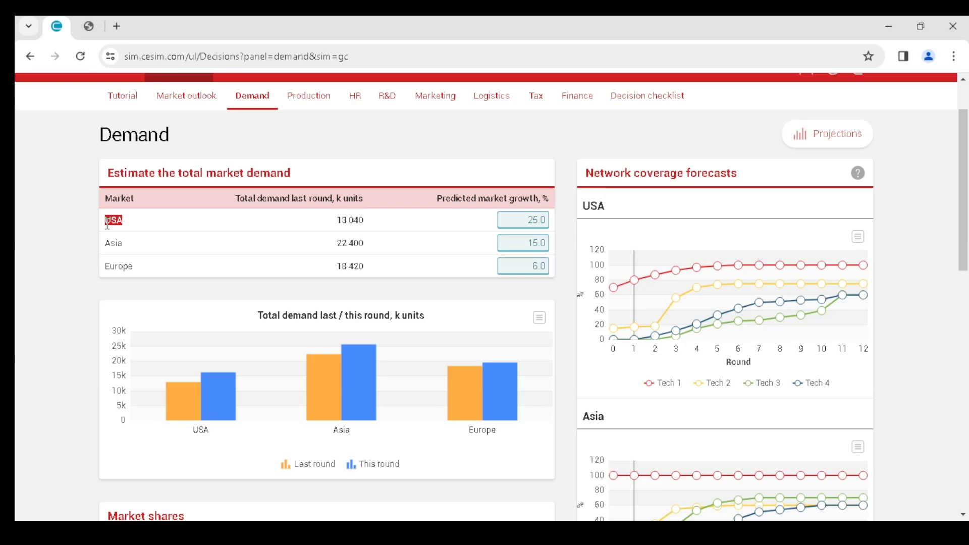
pyautogui.press('Tab')
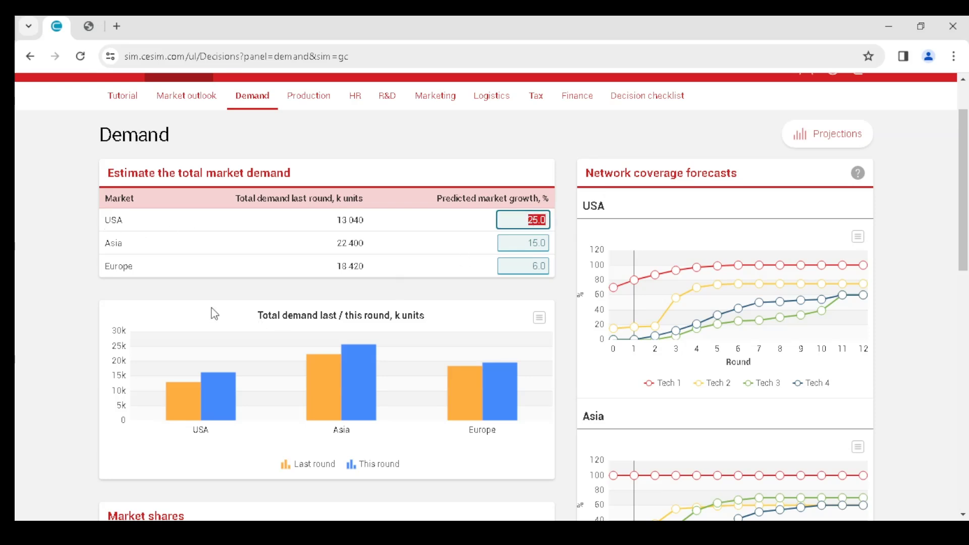
pyautogui.click(123, 243)
pyautogui.click(124, 266)
pyautogui.press('Tab')
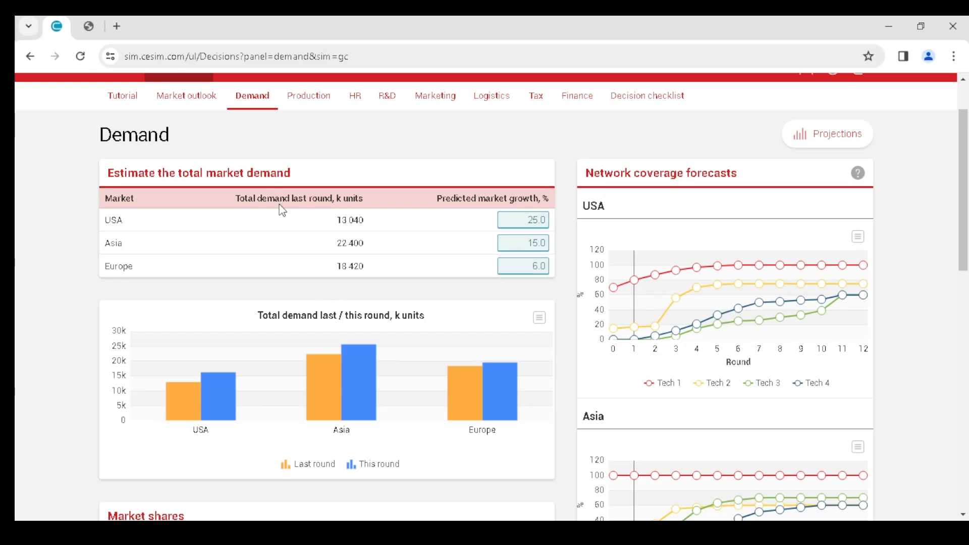
pyautogui.doubleClick(277, 199)
pyautogui.doubleClick(356, 221)
pyautogui.doubleClick(343, 244)
pyautogui.click(352, 270)
# Examine the network coverage forecasts for each technology by market and the Market shares table
pyautogui.moveTo(632, 281)
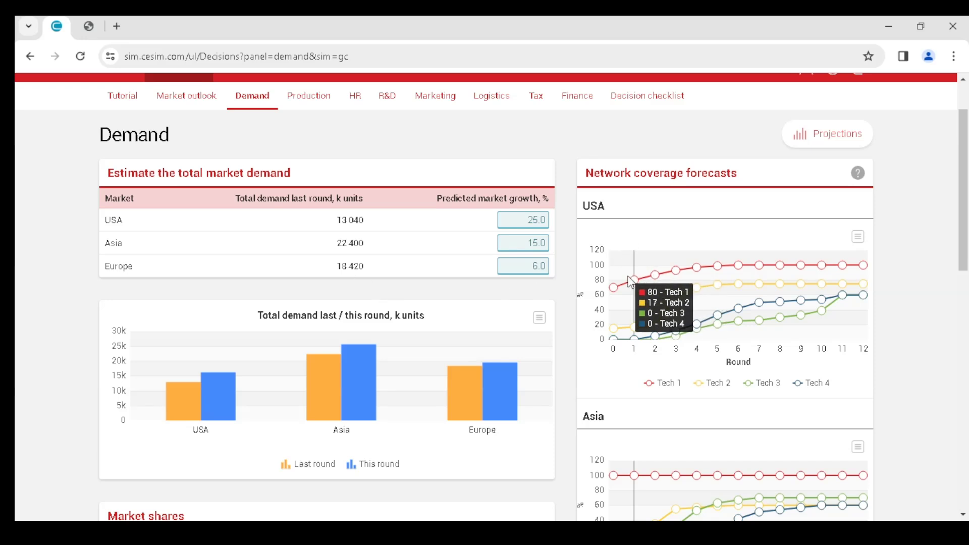
pyautogui.scroll(-1, 628, 278)
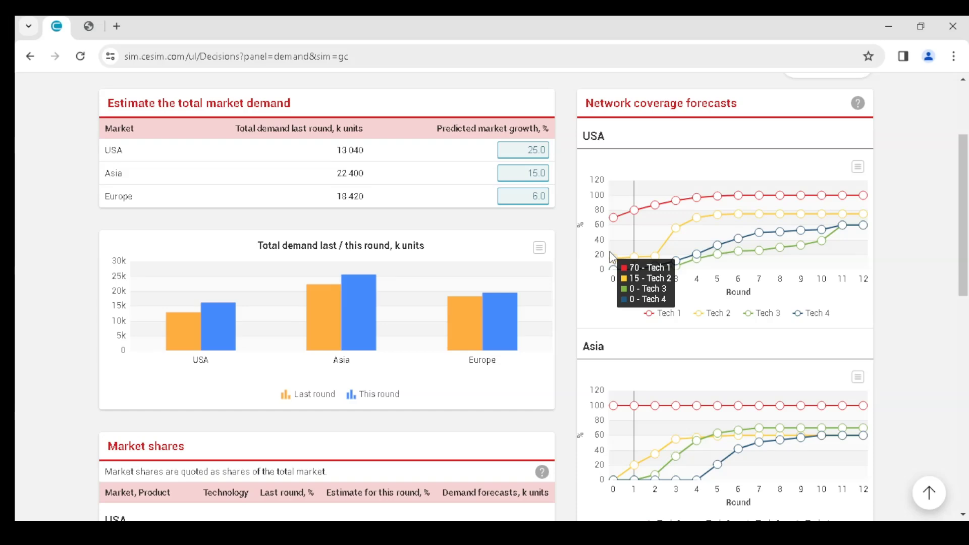
pyautogui.scroll(-3, 586, 258)
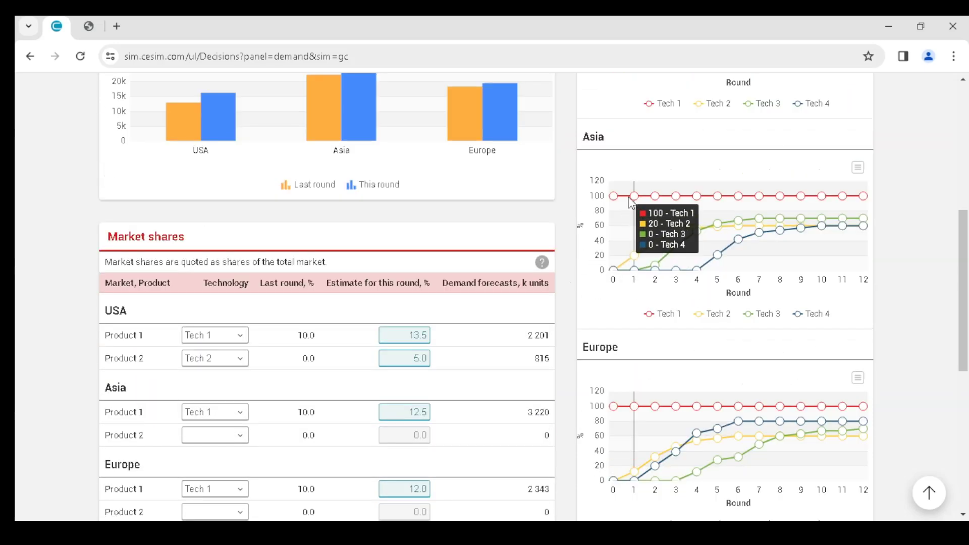
pyautogui.scroll(-2, 660, 298)
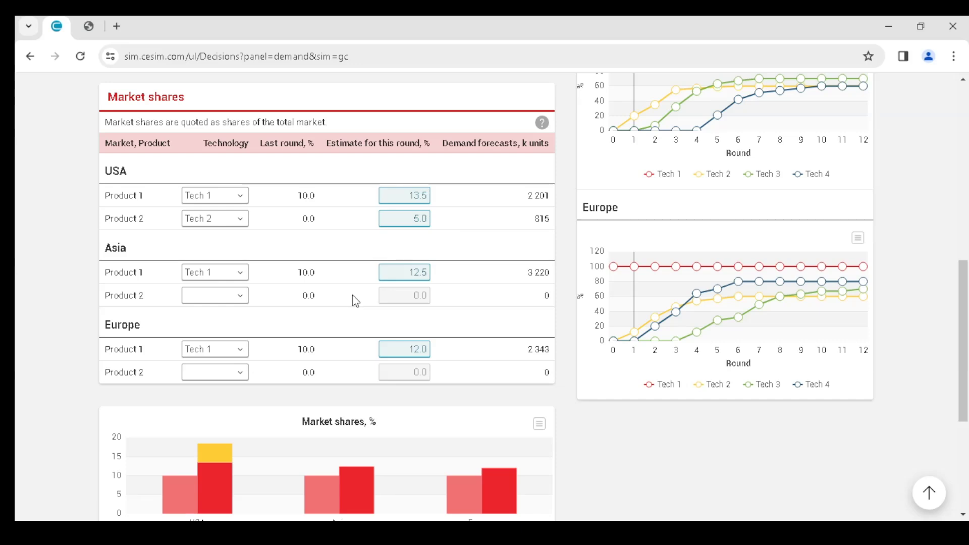
pyautogui.doubleClick(119, 97)
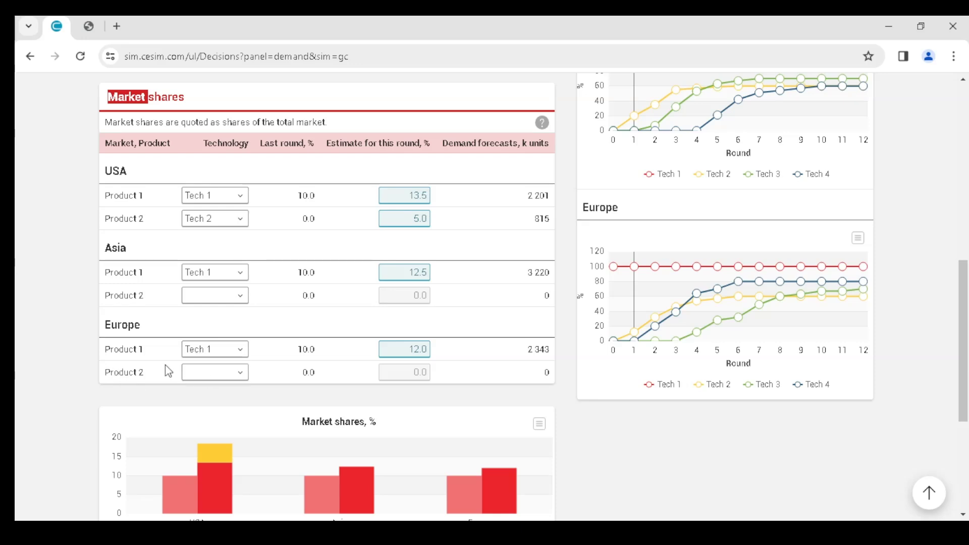
pyautogui.scroll(10, 168, 372)
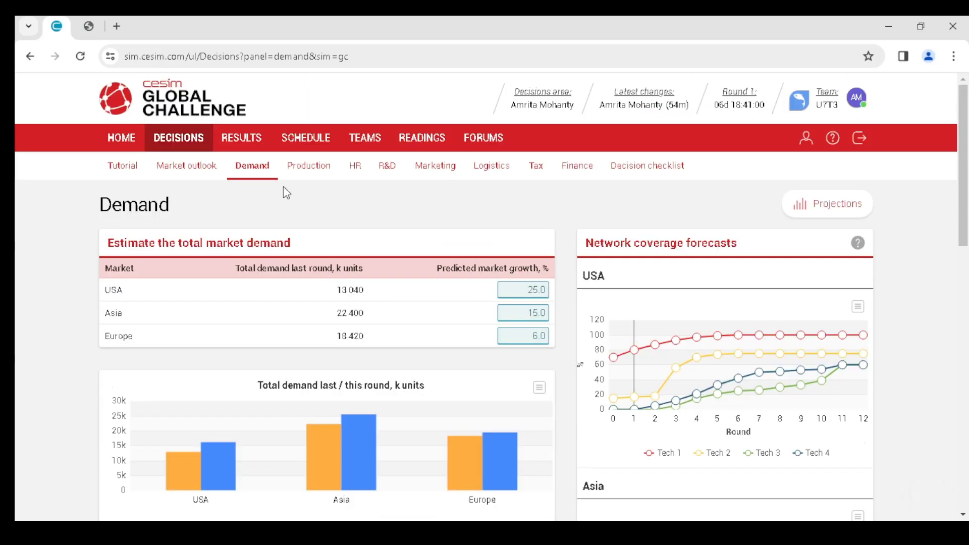
# Open the Production planning page and look through its in-house manufacturing, capacity, sustainability and contract manufacturing sections
pyautogui.click(292, 173)
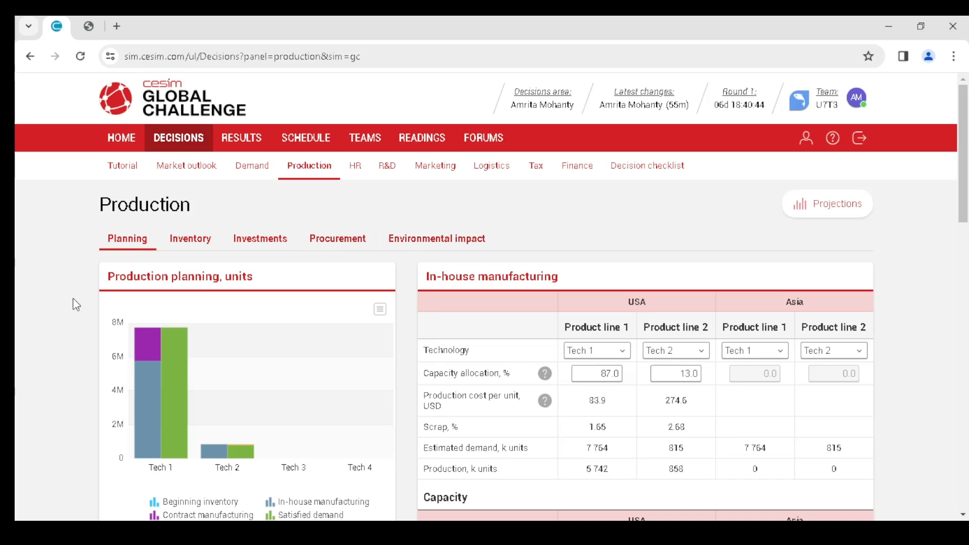
pyautogui.scroll(-2, 343, 290)
pyautogui.click(380, 239)
pyautogui.scroll(-2, 303, 267)
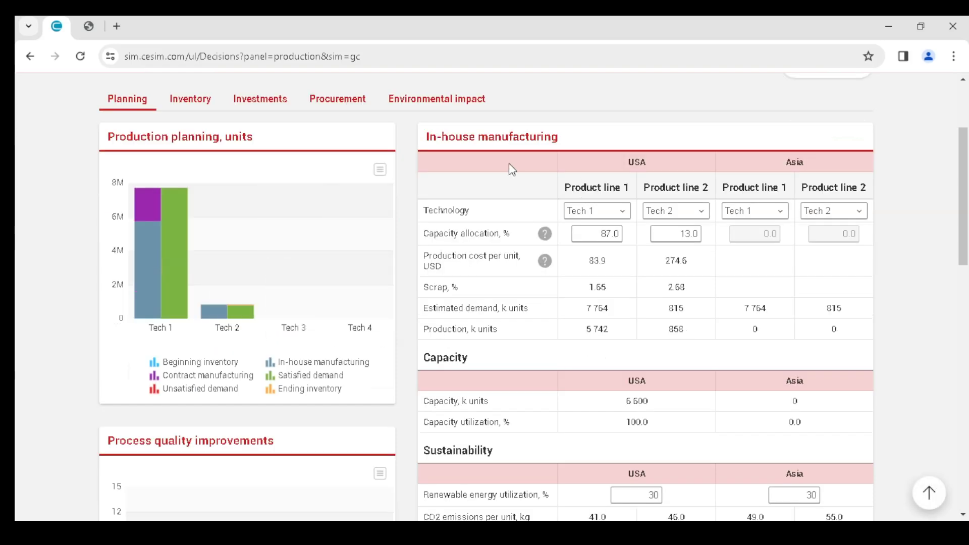
pyautogui.scroll(-4, 460, 134)
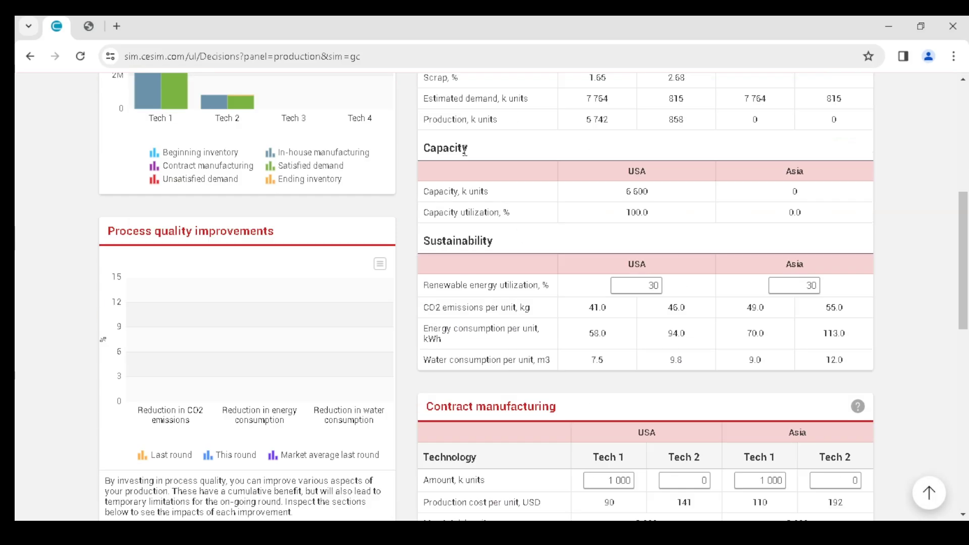
pyautogui.scroll(-3, 507, 313)
pyautogui.scroll(6, 496, 310)
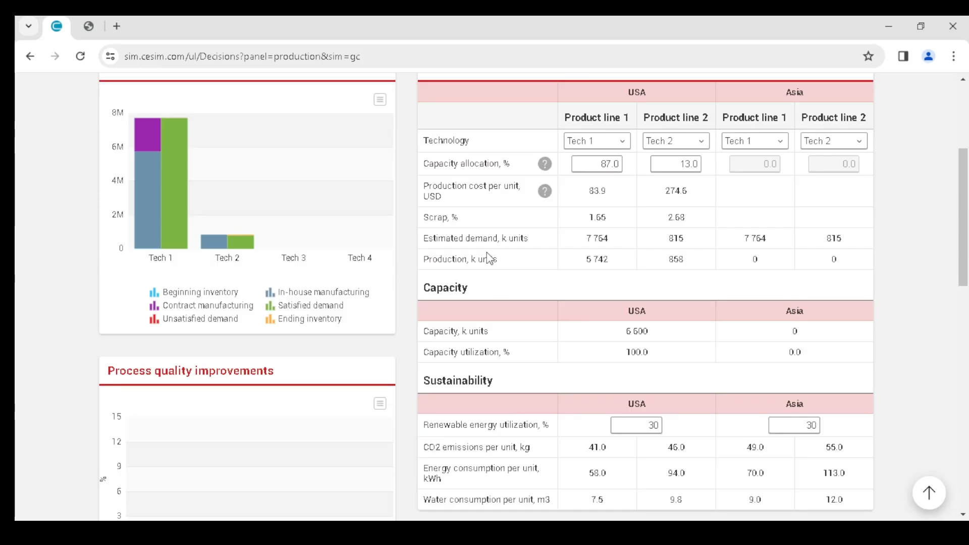
pyautogui.scroll(3, 473, 222)
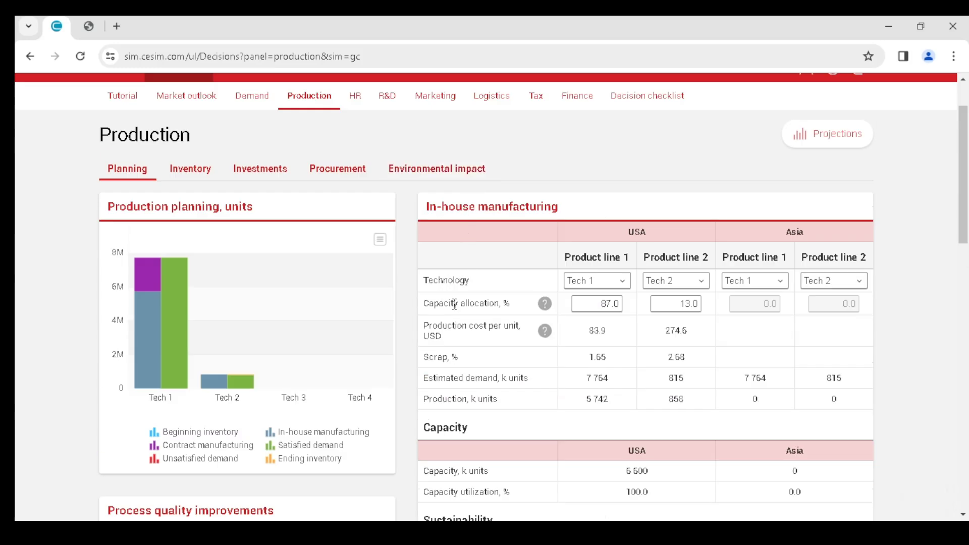
# Check the capacity allocation of both USA product lines, the renewable energy settings and the contract manufacturing amounts
pyautogui.click(609, 306)
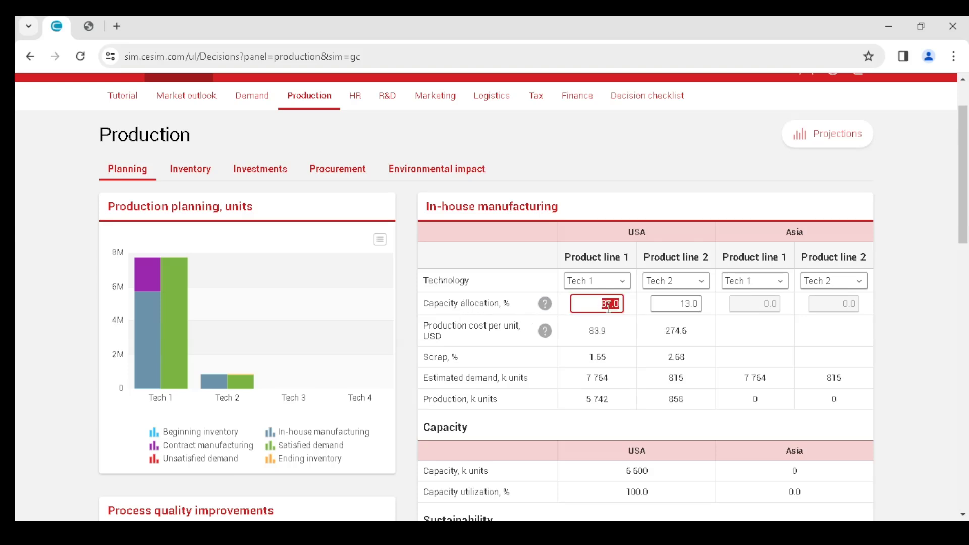
pyautogui.click(690, 306)
pyautogui.click(690, 307)
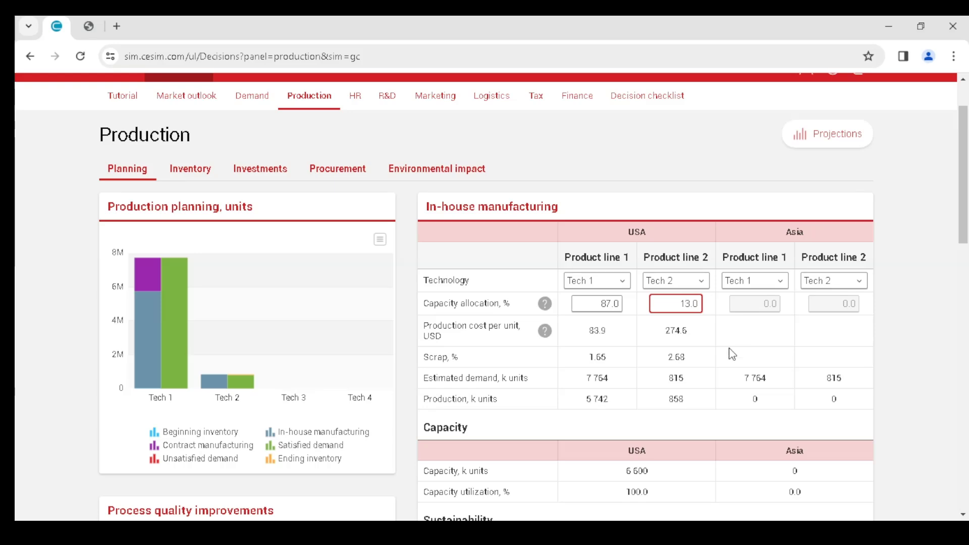
pyautogui.scroll(-4, 722, 360)
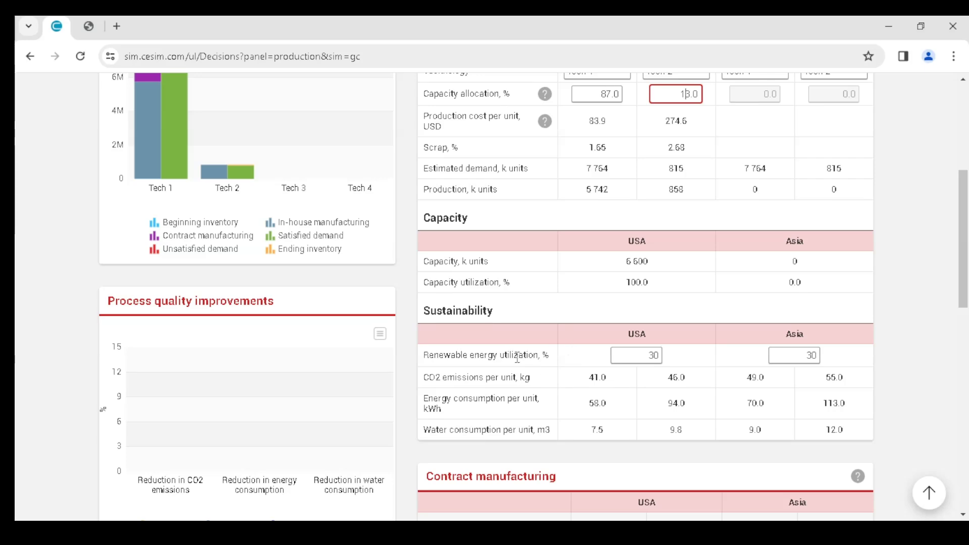
pyautogui.scroll(-3, 518, 356)
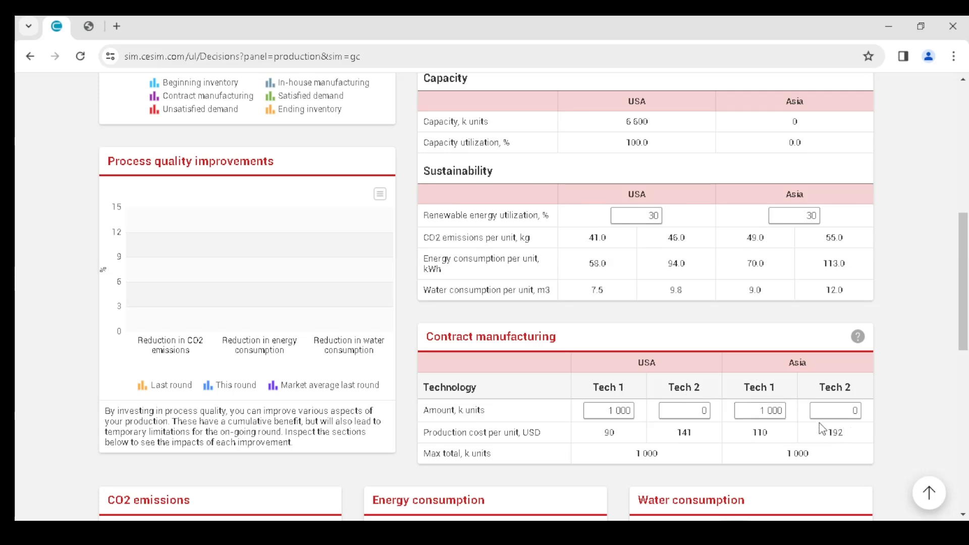
pyautogui.scroll(7, 835, 431)
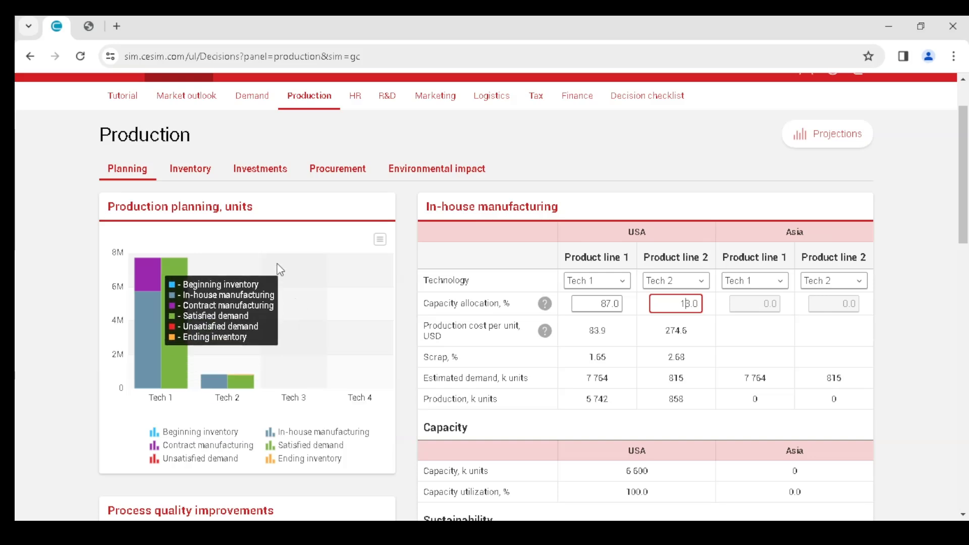
# Open the production Inventory page and review the inventory tables for USA, Asia and the total
pyautogui.click(191, 166)
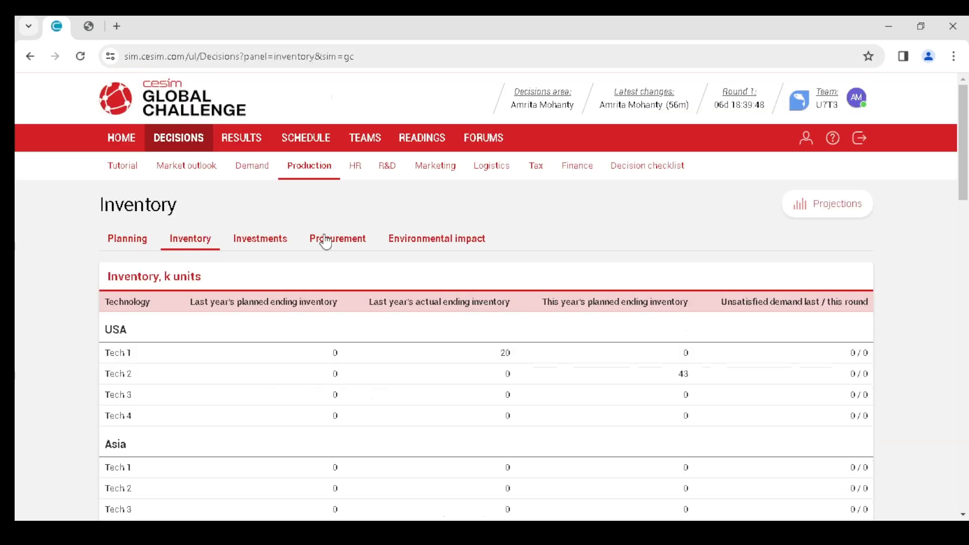
pyautogui.scroll(-5, 377, 332)
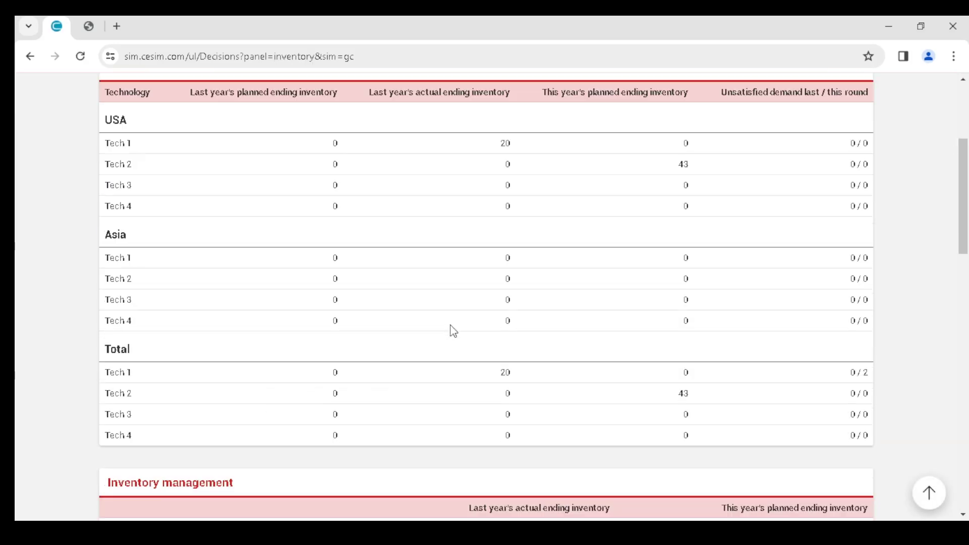
pyautogui.scroll(6, 461, 334)
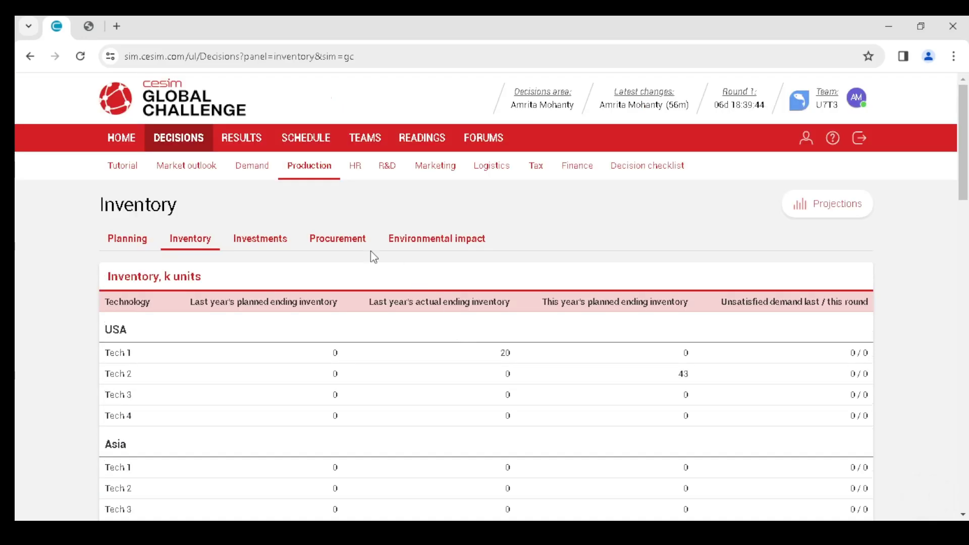
# Open the production Investments page and review capacity planning, demand estimates and the plant investment amounts for USA and Asia
pyautogui.click(257, 241)
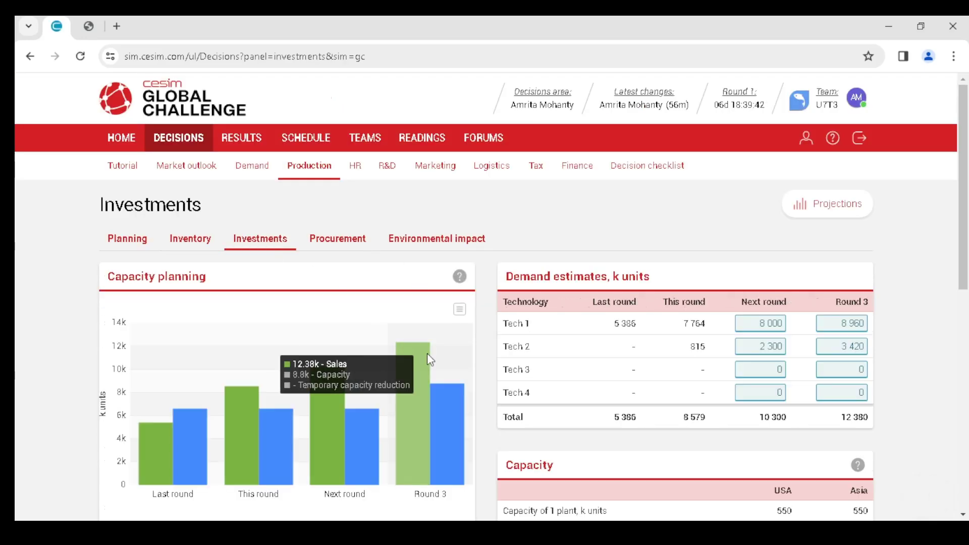
pyautogui.scroll(-3, 662, 363)
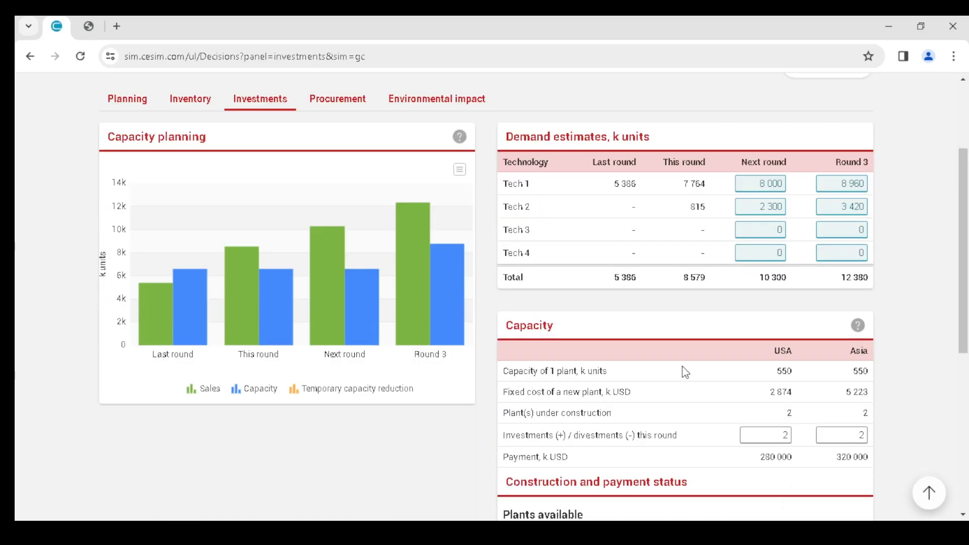
pyautogui.doubleClick(539, 323)
pyautogui.click(757, 435)
pyautogui.doubleClick(862, 435)
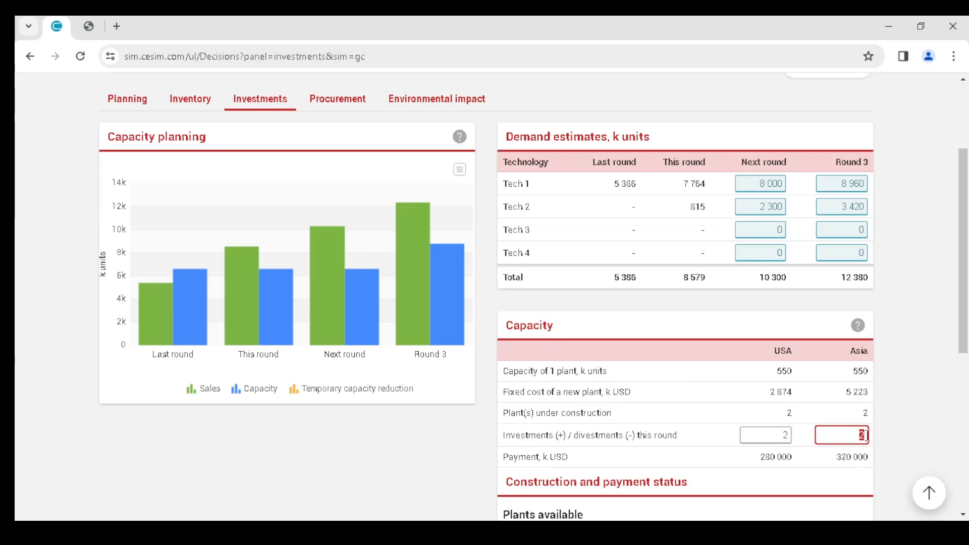
pyautogui.scroll(-7, 808, 439)
pyautogui.scroll(10, 735, 422)
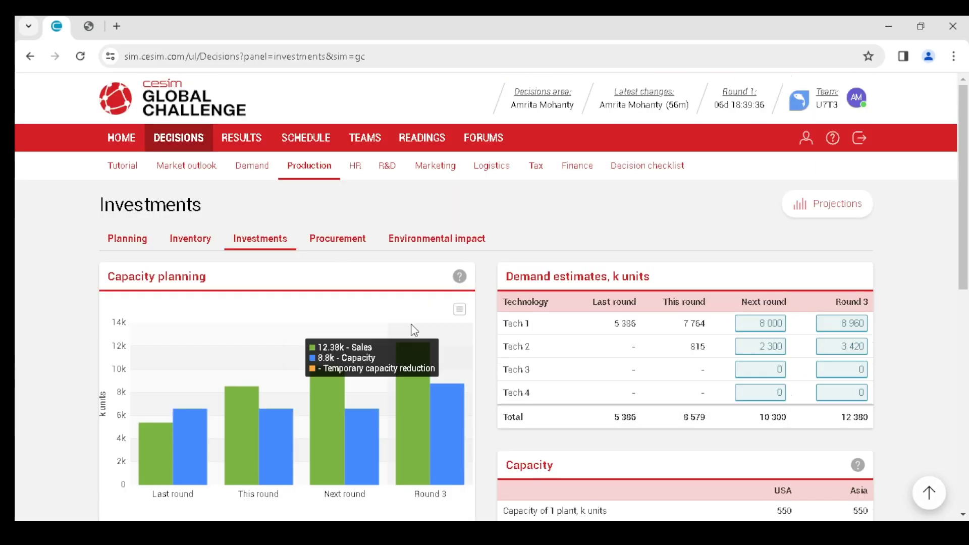
# Open the Procurement page and compare the component suppliers by ethics, sustainability, unit cost and study cost
pyautogui.click(333, 239)
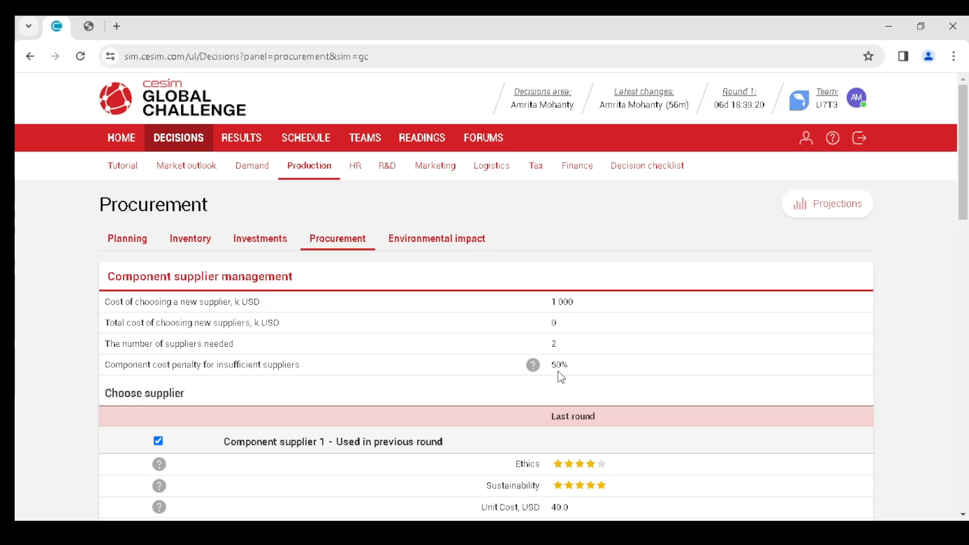
pyautogui.scroll(-3, 558, 372)
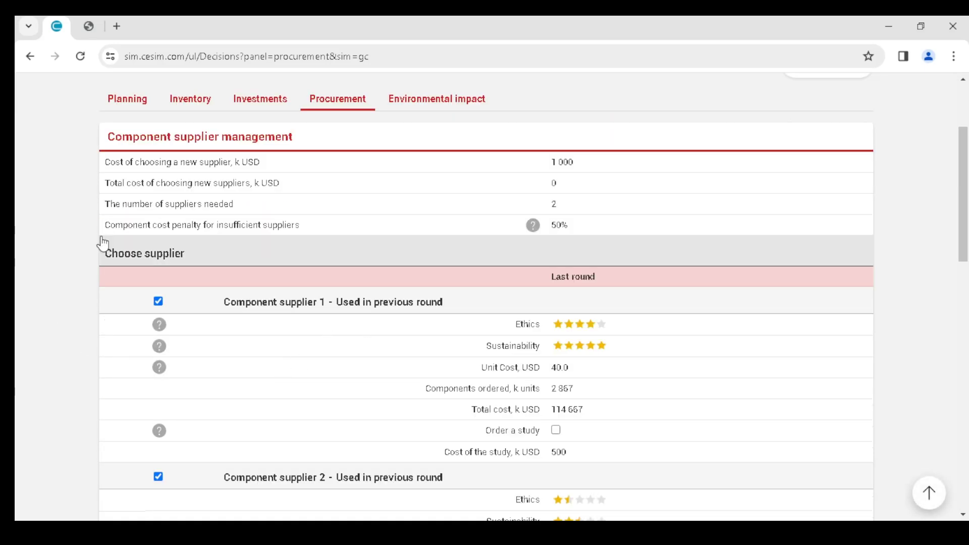
pyautogui.scroll(-7, 298, 399)
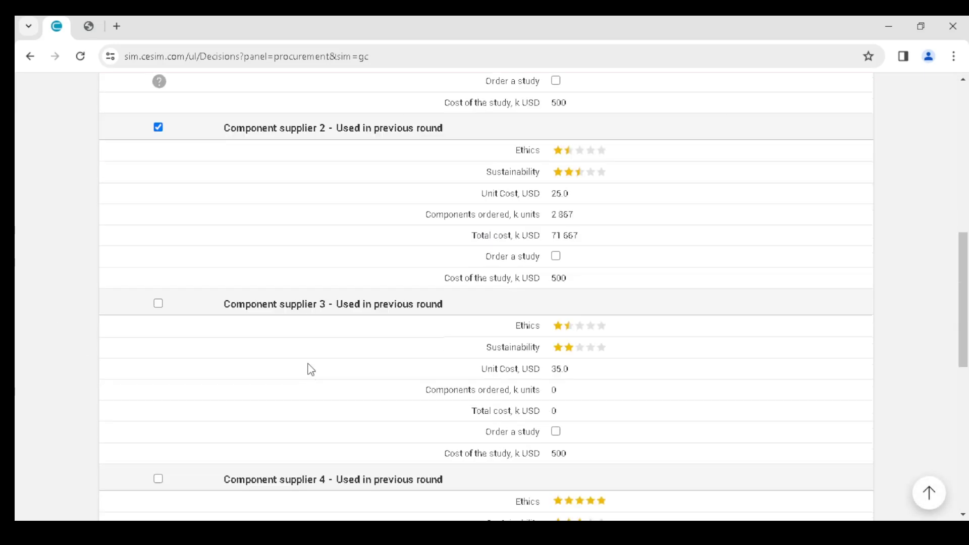
pyautogui.scroll(-7, 310, 377)
pyautogui.scroll(11, 303, 355)
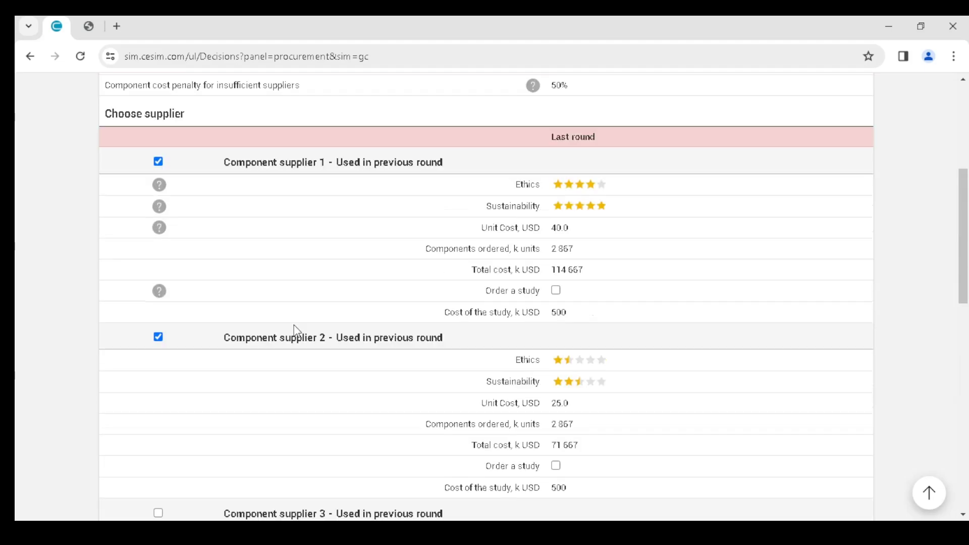
pyautogui.scroll(-2, 324, 340)
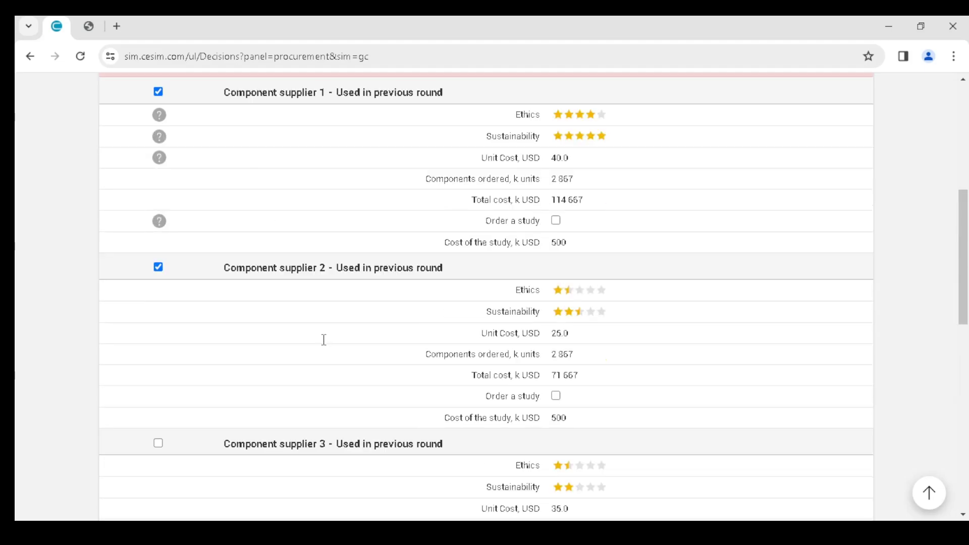
pyautogui.scroll(-5, 323, 339)
pyautogui.scroll(12, 424, 335)
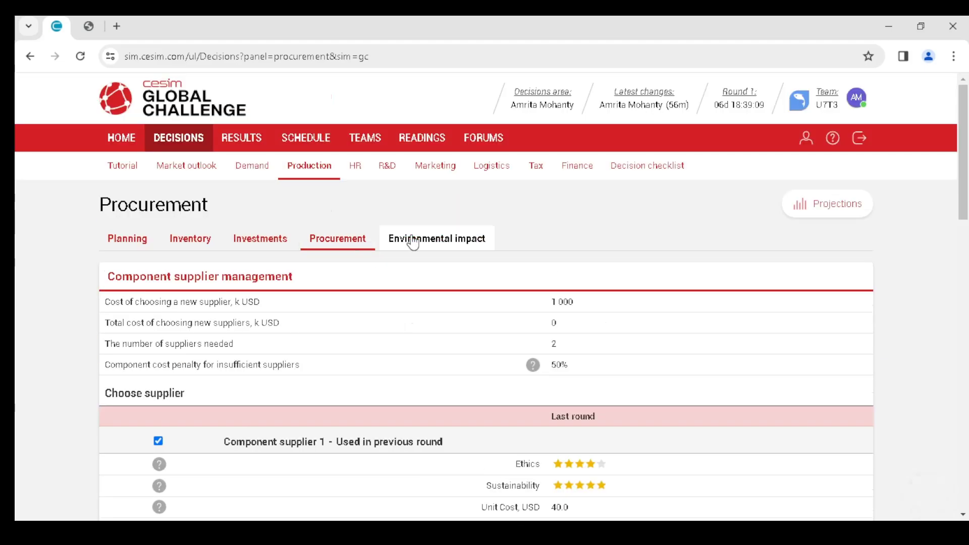
# Open the Environmental impact page and examine the CO2 emissions, energy consumption and water consumption charts
pyautogui.click(417, 245)
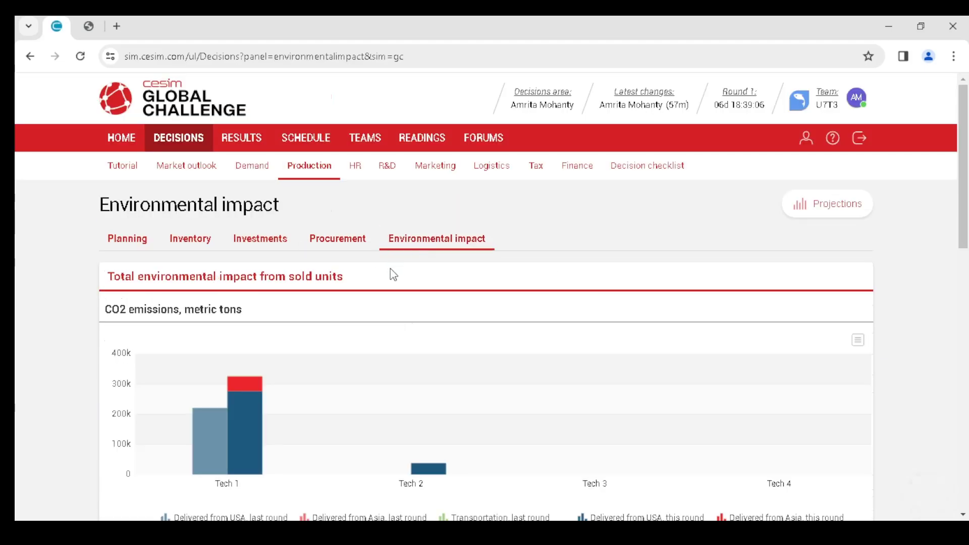
pyautogui.scroll(-1, 390, 272)
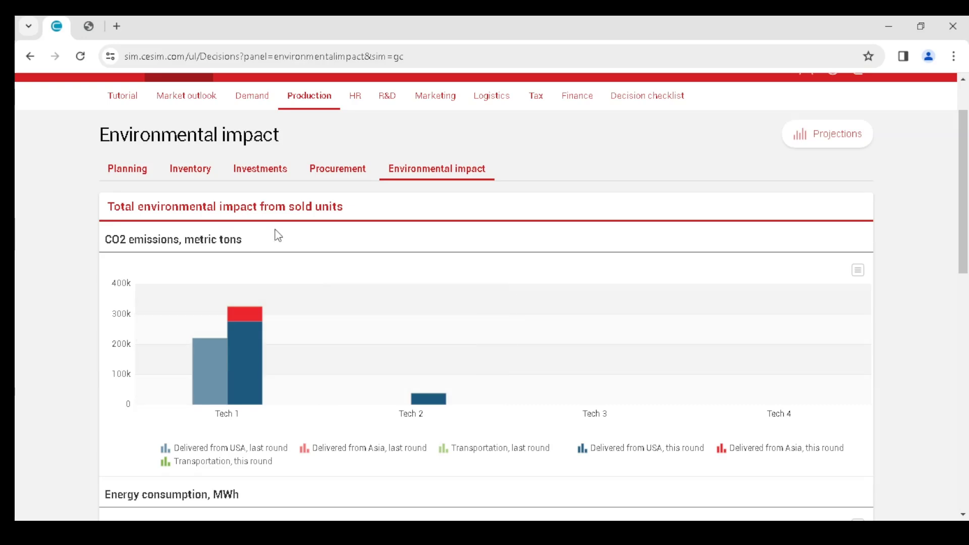
pyautogui.scroll(-10, 278, 236)
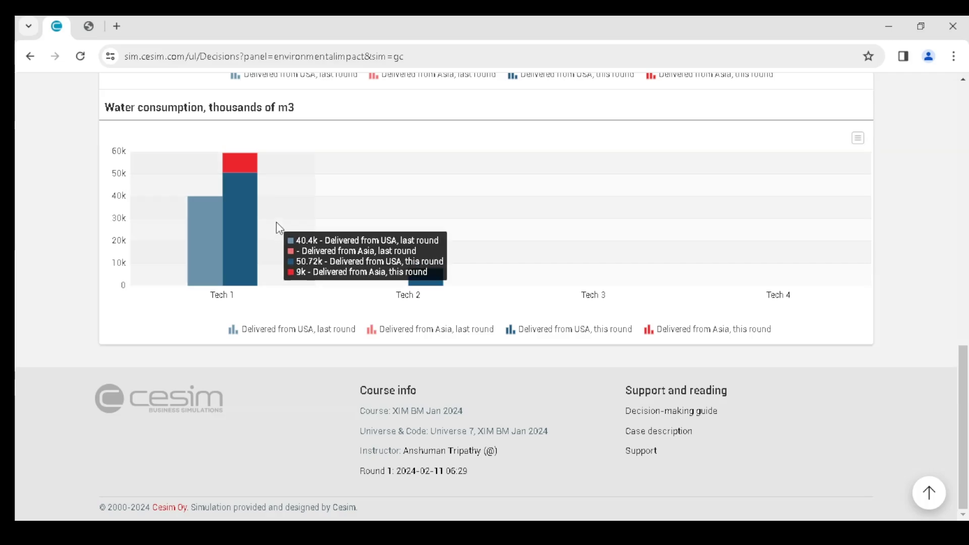
pyautogui.scroll(10, 279, 231)
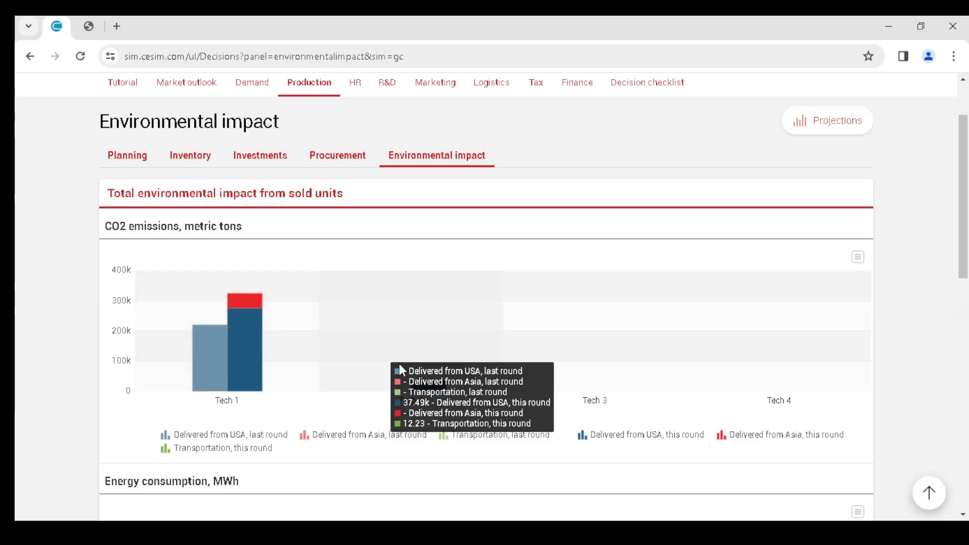
pyautogui.scroll(-3, 381, 379)
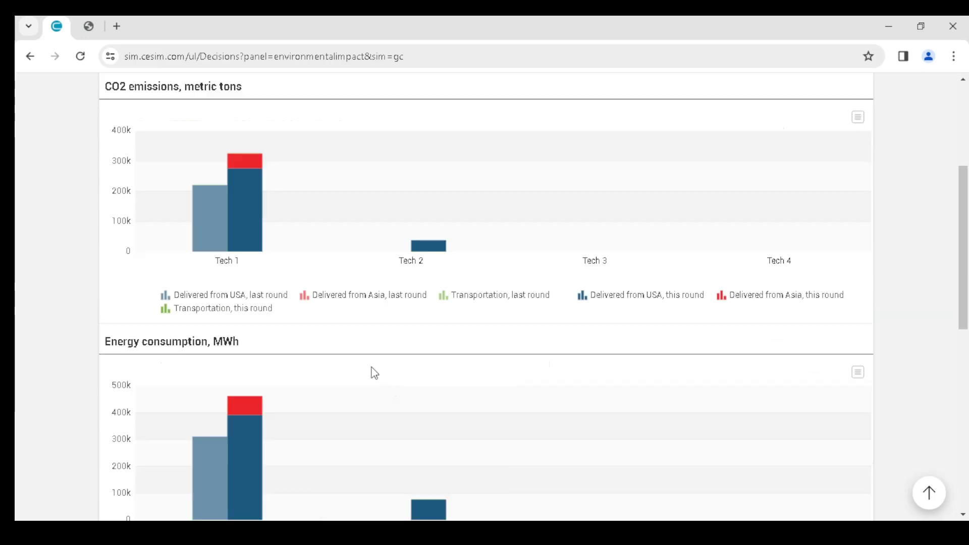
pyautogui.scroll(-2, 394, 323)
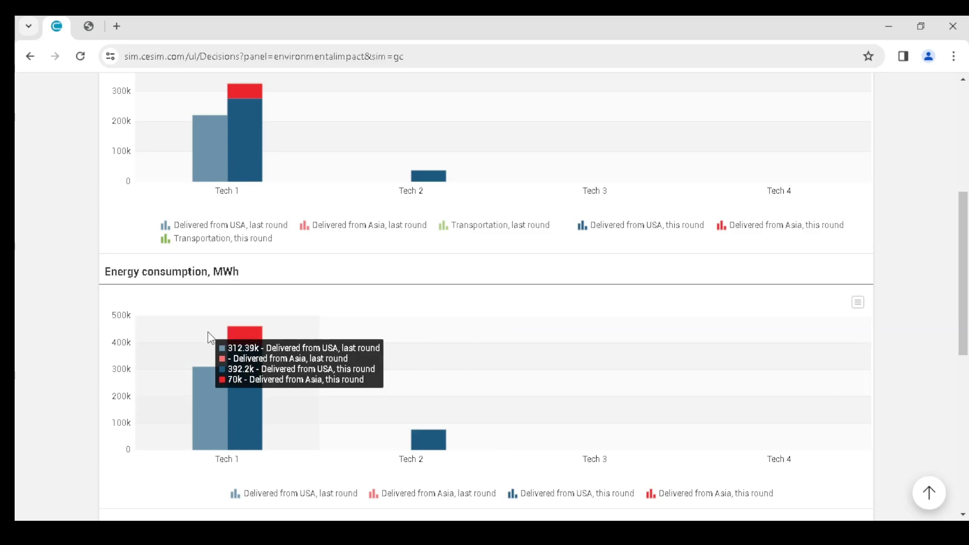
pyautogui.scroll(-3, 161, 273)
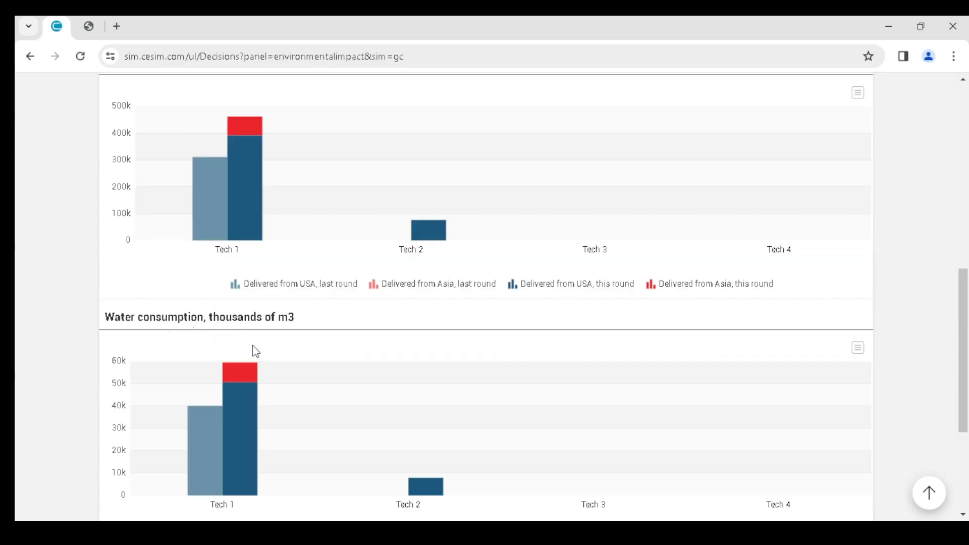
pyautogui.moveTo(244, 379)
# Open the HR Staffing and costs page and examine the personnel turnover and R&D personnel efficiency charts
pyautogui.scroll(8, 347, 372)
pyautogui.click(357, 169)
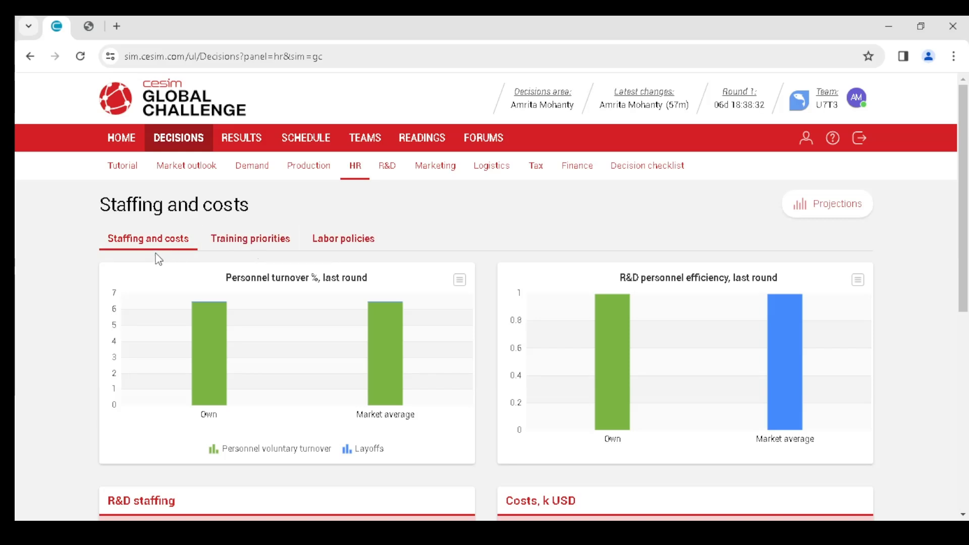
pyautogui.scroll(-3, 209, 281)
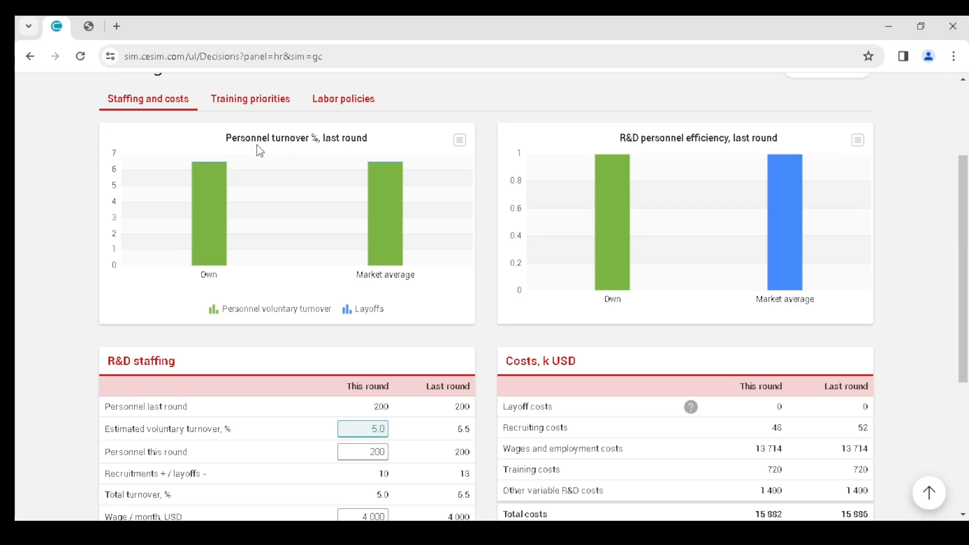
pyautogui.moveTo(177, 185)
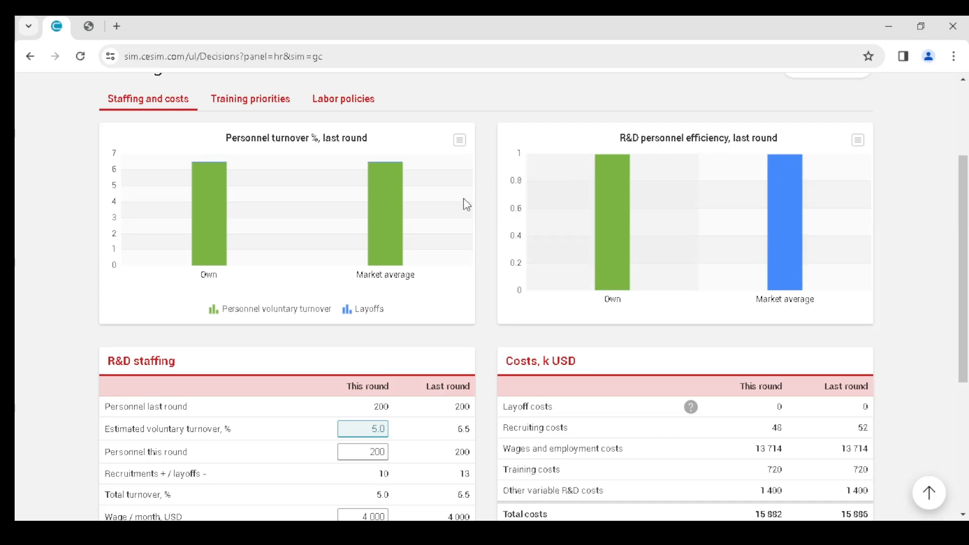
pyautogui.moveTo(705, 281)
# Check the R&D staffing table's turnover, personnel, recruitment, monthly wage and training budget entries for this and last round
pyautogui.scroll(-1, 229, 333)
pyautogui.doubleClick(145, 291)
pyautogui.click(144, 291)
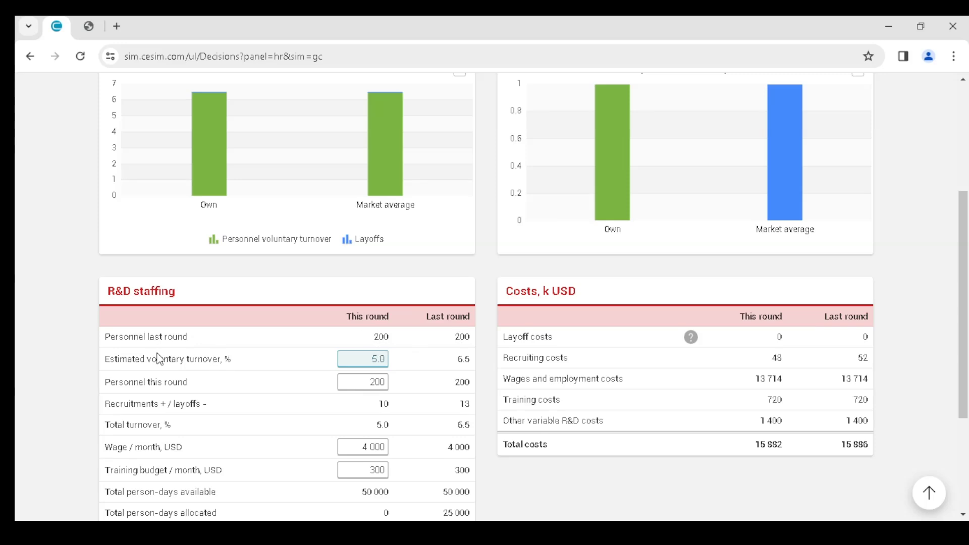
pyautogui.click(368, 363)
pyautogui.click(467, 364)
pyautogui.doubleClick(156, 382)
pyautogui.scroll(-1, 252, 364)
pyautogui.click(388, 321)
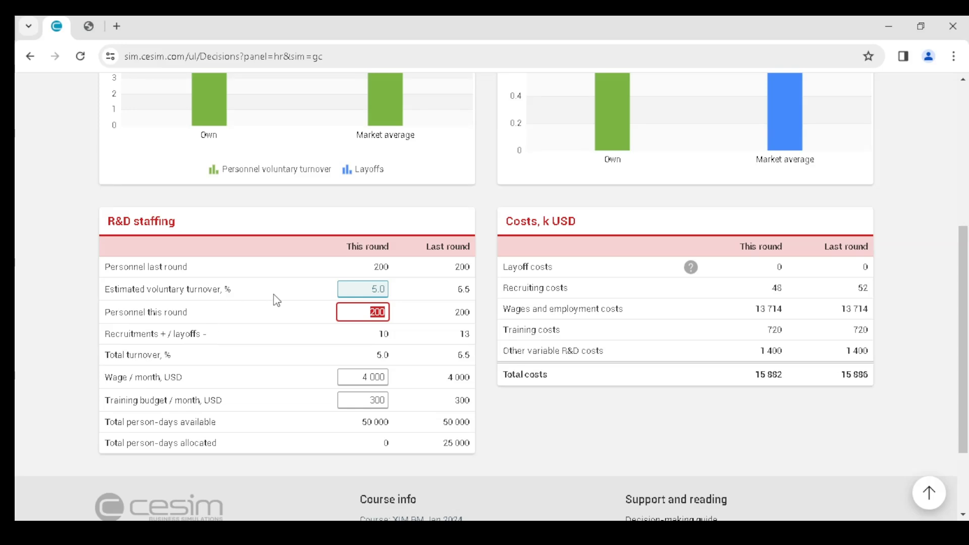
pyautogui.click(383, 335)
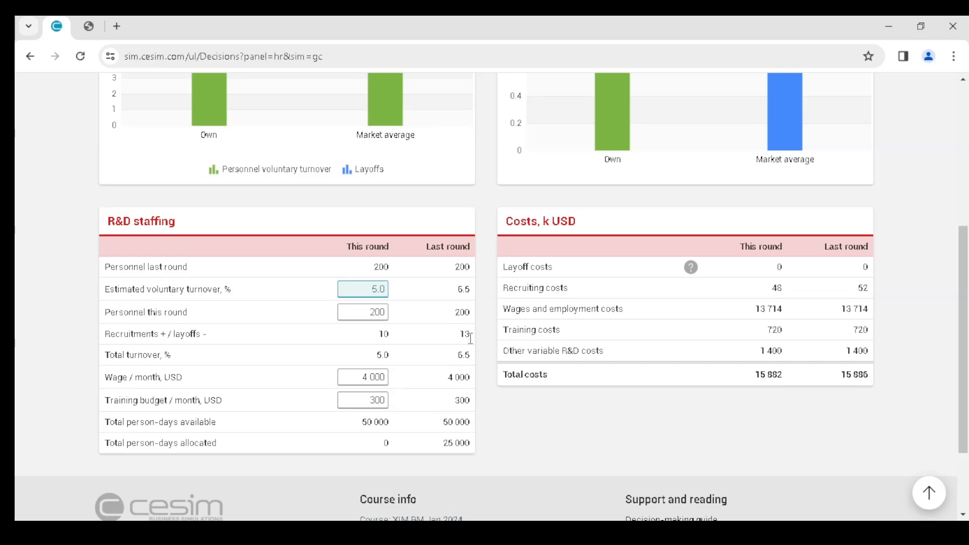
pyautogui.scroll(-2, 224, 371)
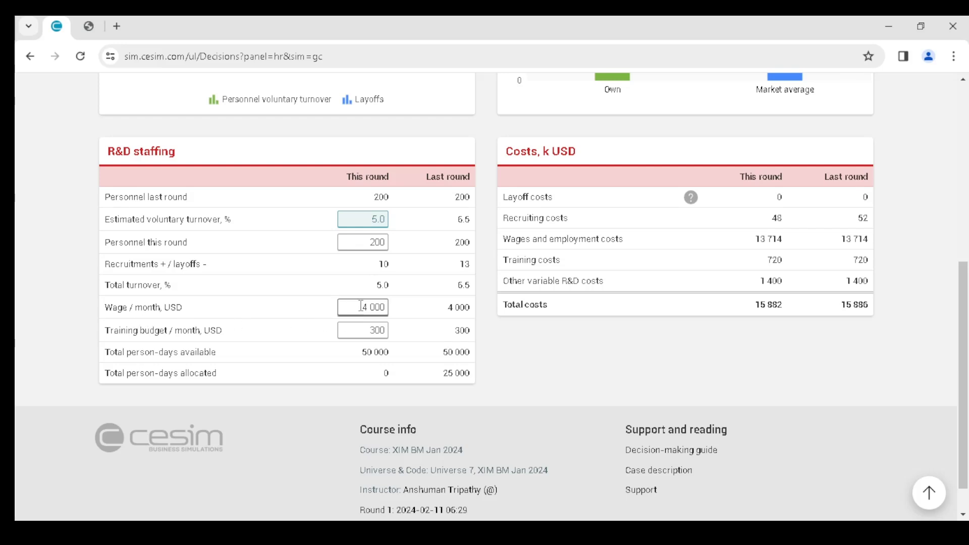
pyautogui.click(369, 332)
# Open the HR Training priorities page and read the Prioritization impact, Basic training and Work safety descriptions
pyautogui.scroll(7, 581, 250)
pyautogui.click(242, 252)
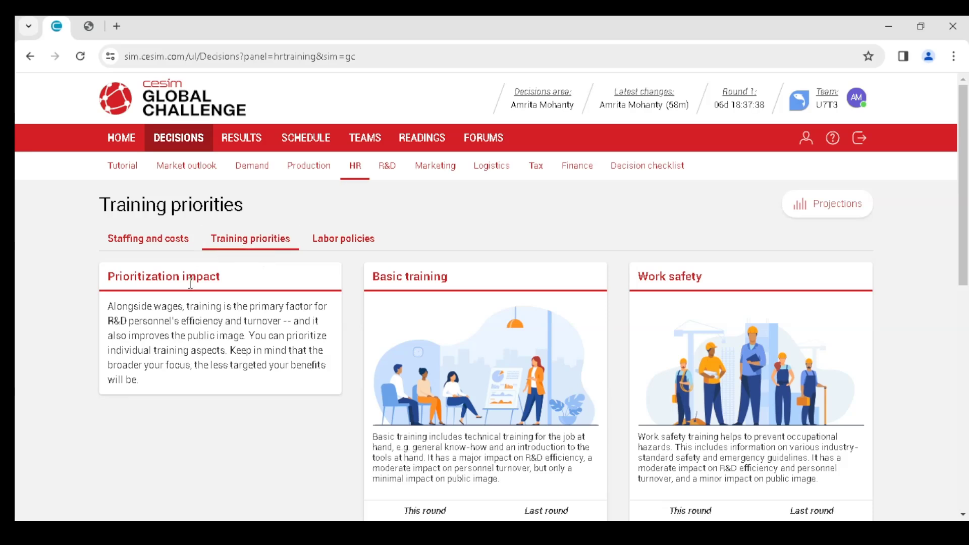
pyautogui.scroll(-2, 191, 275)
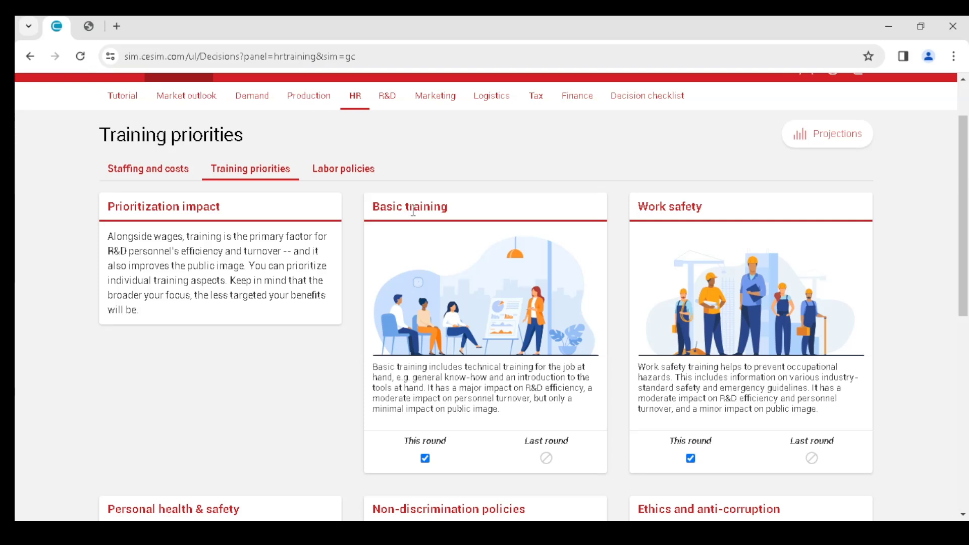
pyautogui.doubleClick(414, 212)
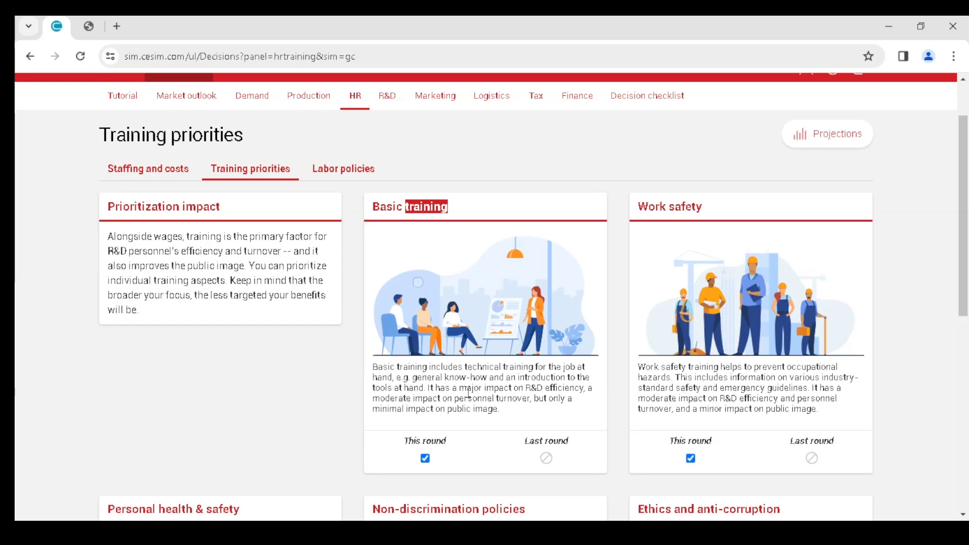
pyautogui.doubleClick(666, 206)
pyautogui.scroll(-1, 692, 252)
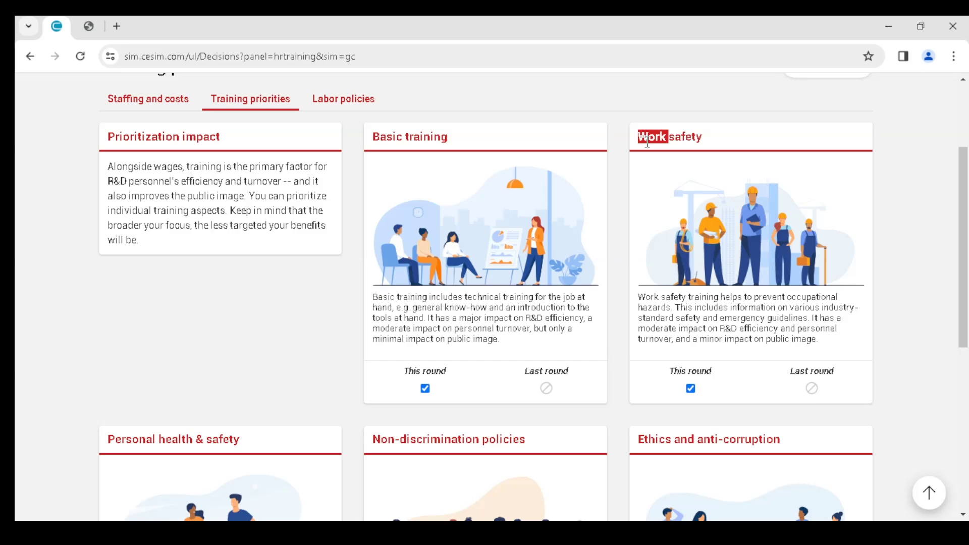
pyautogui.click(671, 139)
# Read the Personal health & safety, Non-discrimination policies and Ethics and anti-corruption training descriptions
pyautogui.scroll(-4, 212, 400)
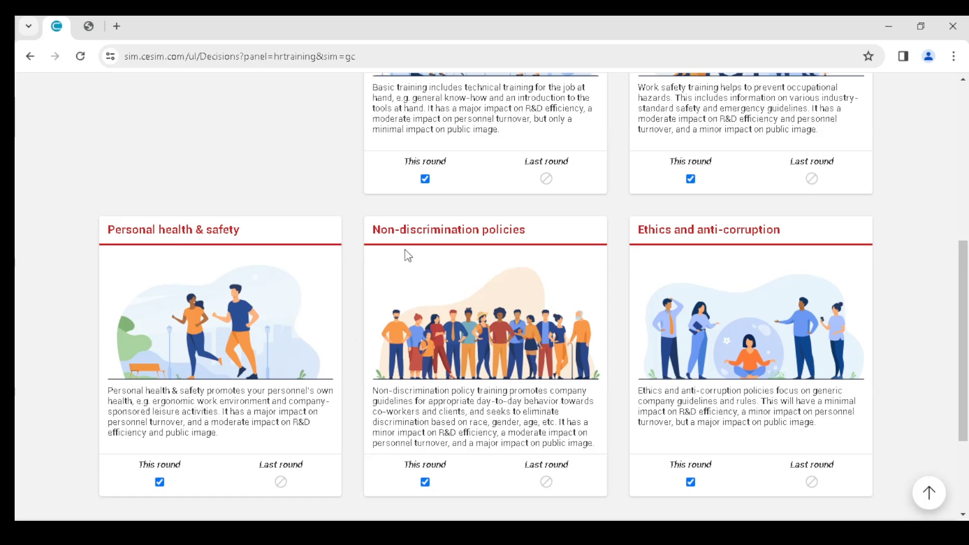
pyautogui.doubleClick(405, 230)
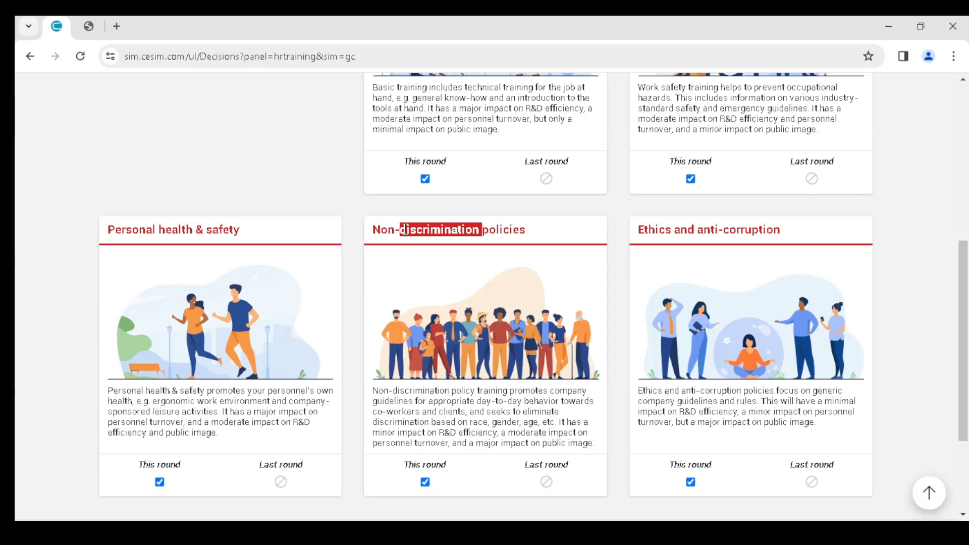
pyautogui.click(406, 230)
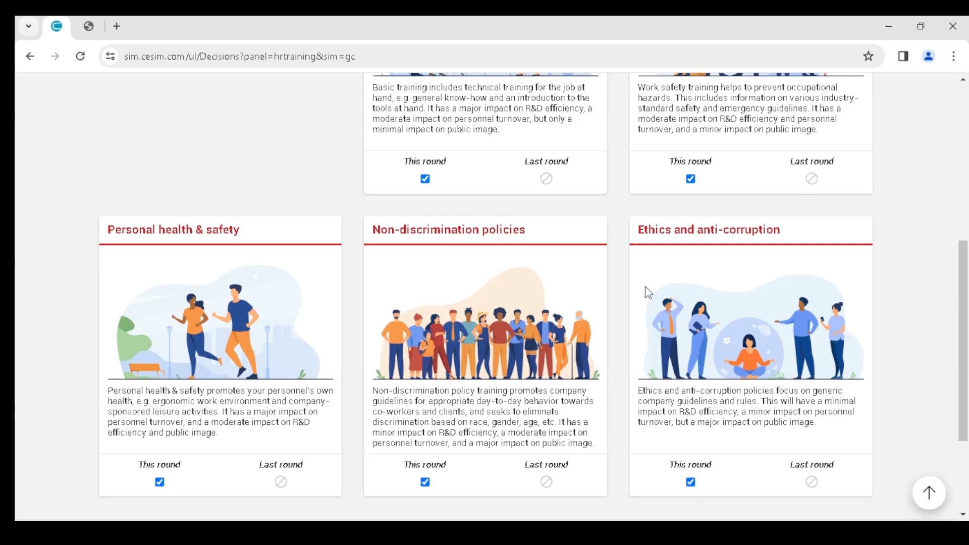
pyautogui.doubleClick(682, 232)
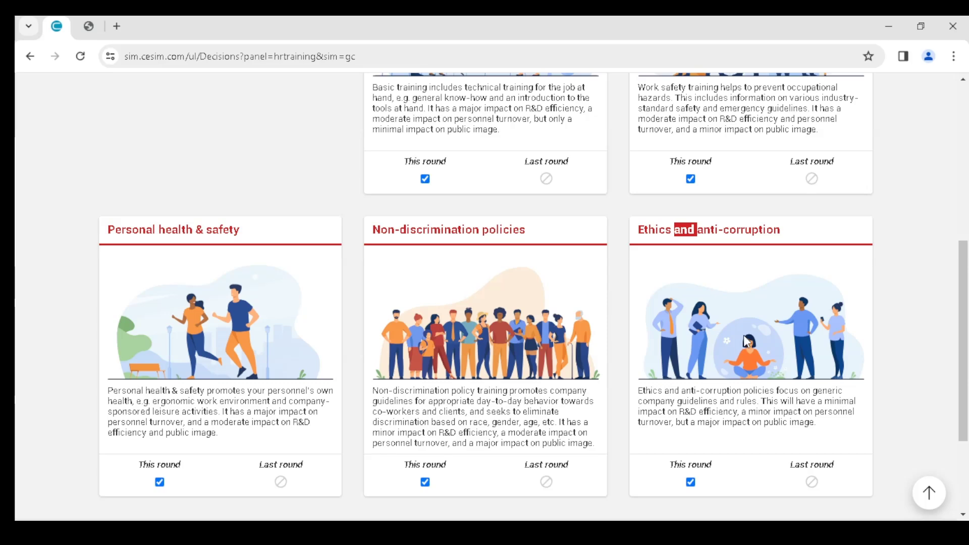
pyautogui.scroll(-3, 684, 293)
# Open the HR Labor policies page and read the labor regulations adherence and company, employee and union relations descriptions
pyautogui.scroll(8, 700, 329)
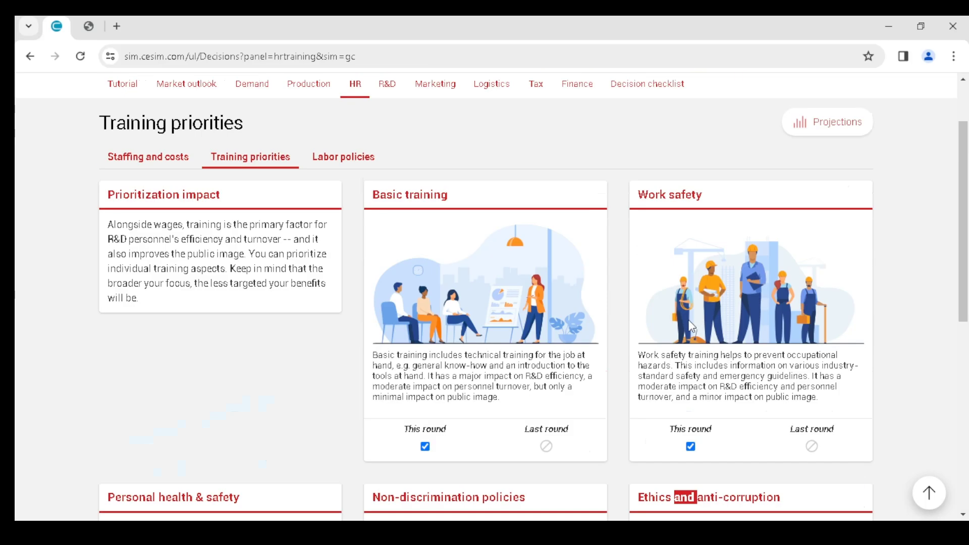
pyautogui.click(323, 159)
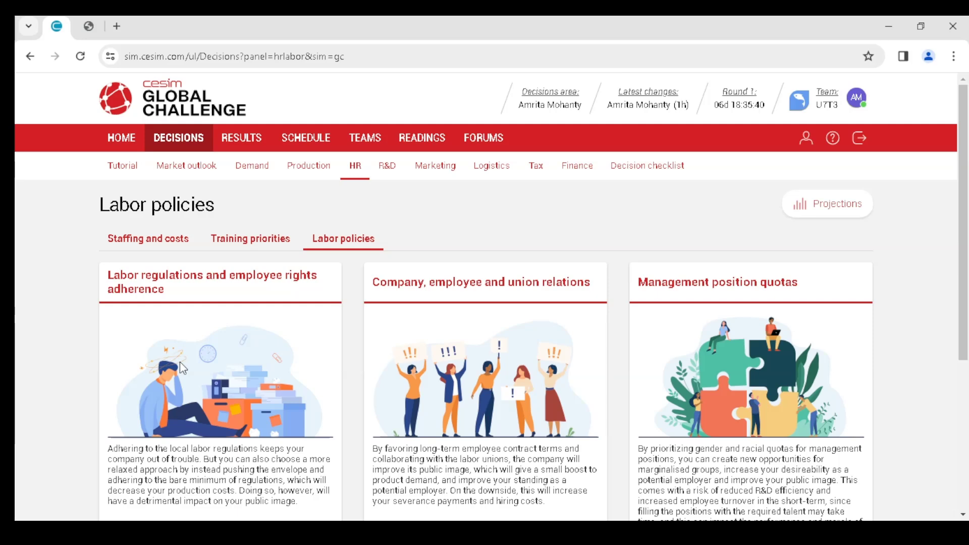
pyautogui.tripleClick(423, 279)
pyautogui.scroll(-1, 434, 286)
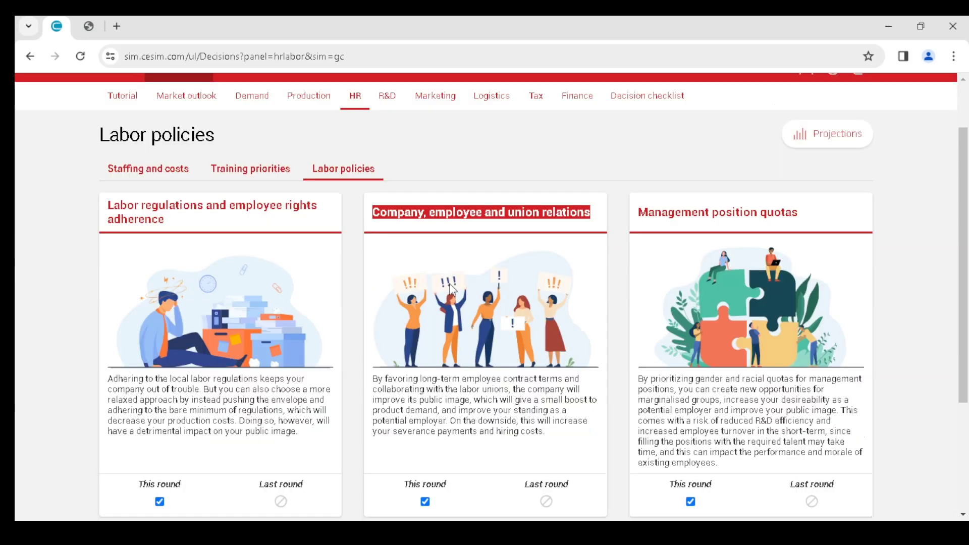
pyautogui.click(527, 402)
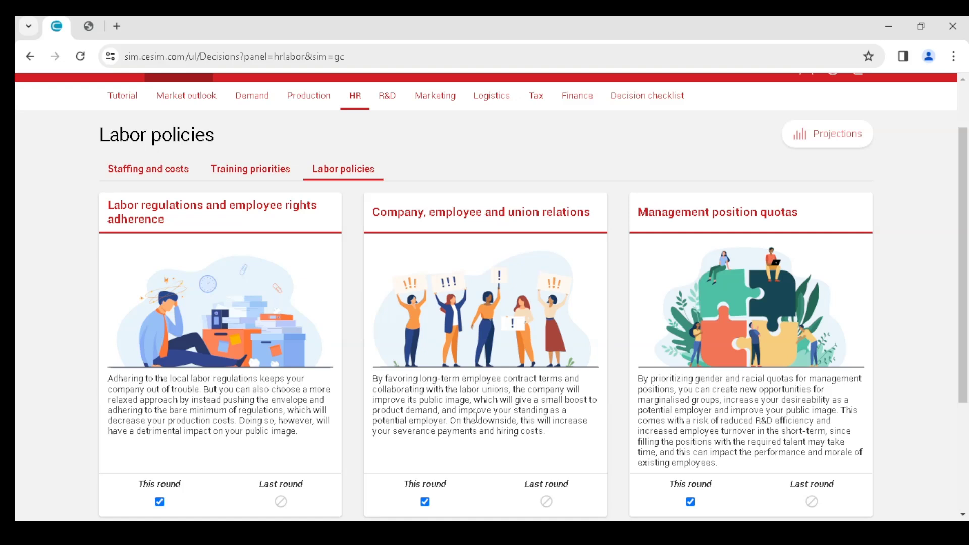
# Read the Management position quotas description and review this round's labor policy selections
pyautogui.tripleClick(681, 211)
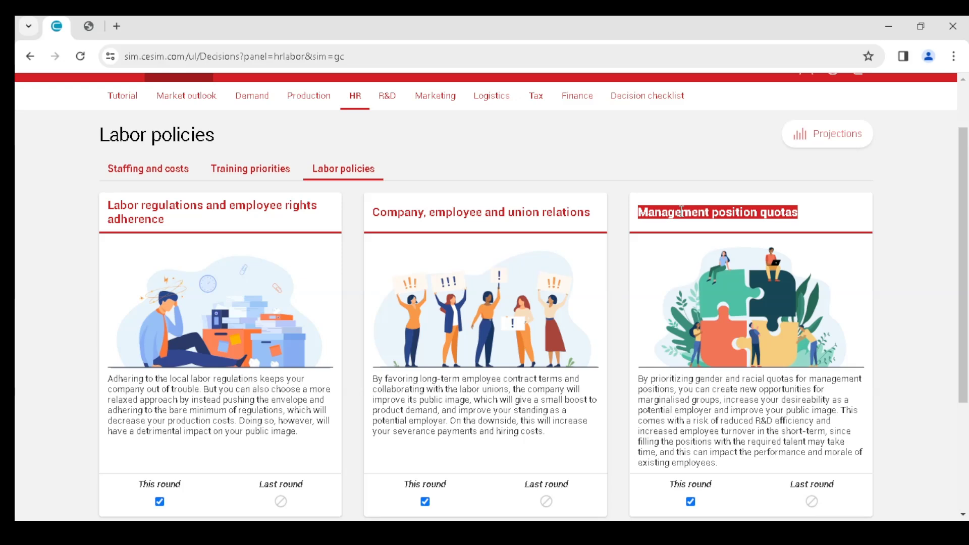
pyautogui.click(681, 211)
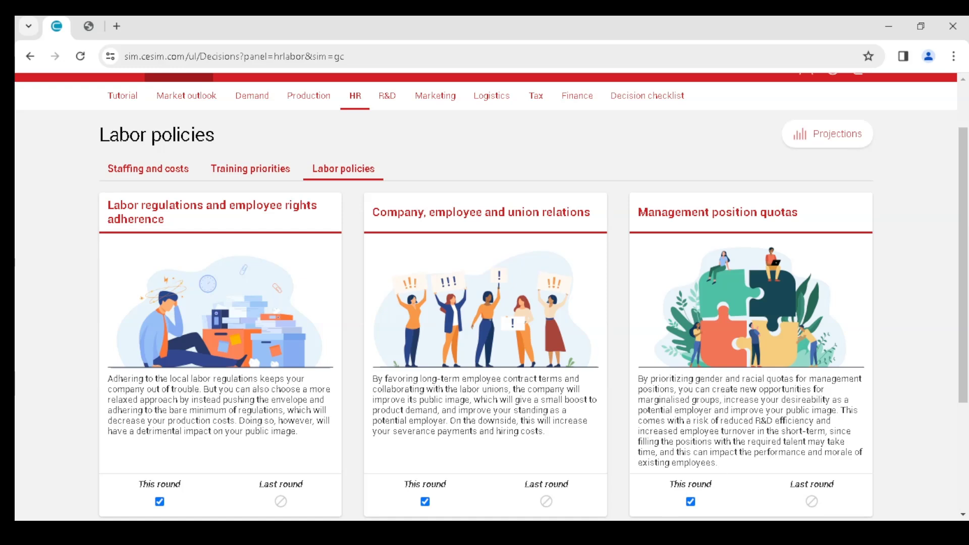
pyautogui.scroll(-1, 576, 446)
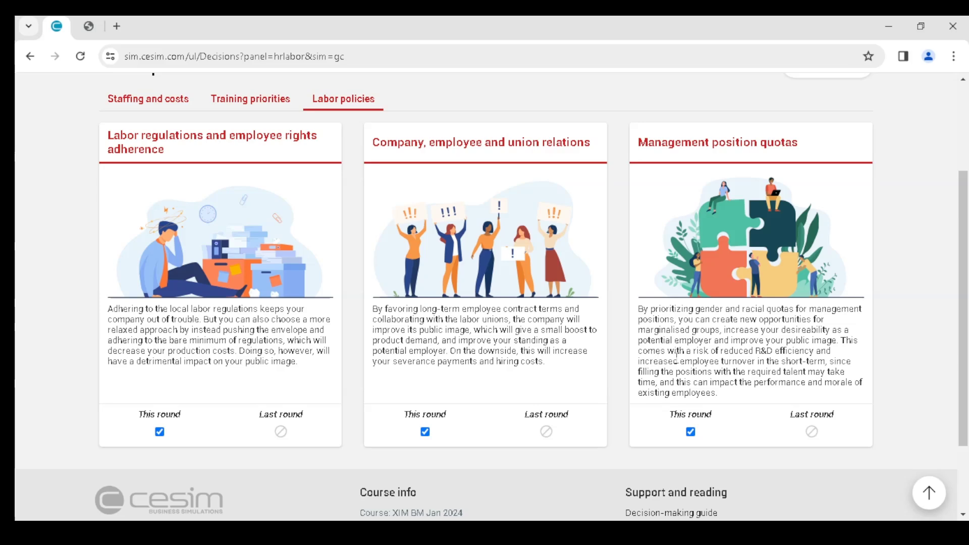
pyautogui.scroll(3, 651, 292)
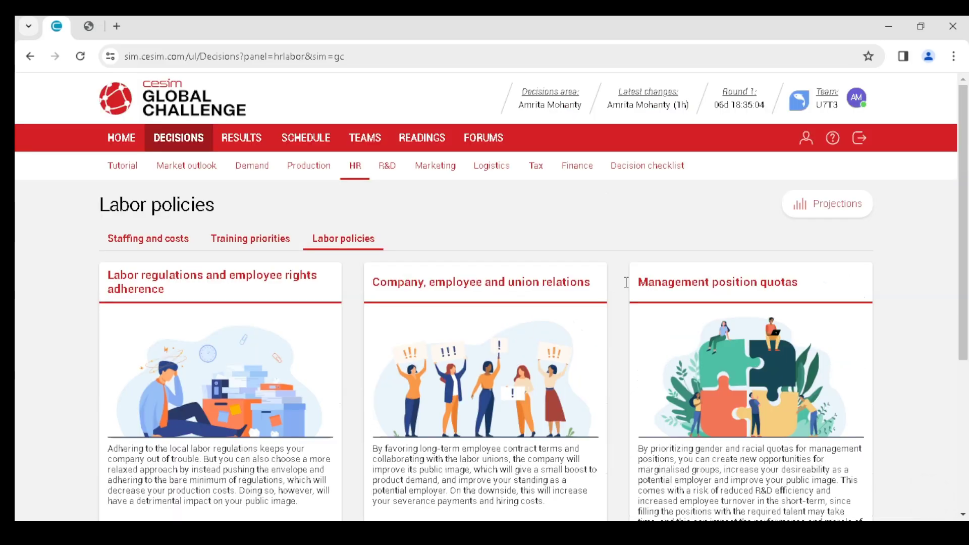
pyautogui.tripleClick(144, 208)
pyautogui.click(144, 247)
# Open the R&D decision page and examine the Development progress and Features developed charts
pyautogui.click(389, 172)
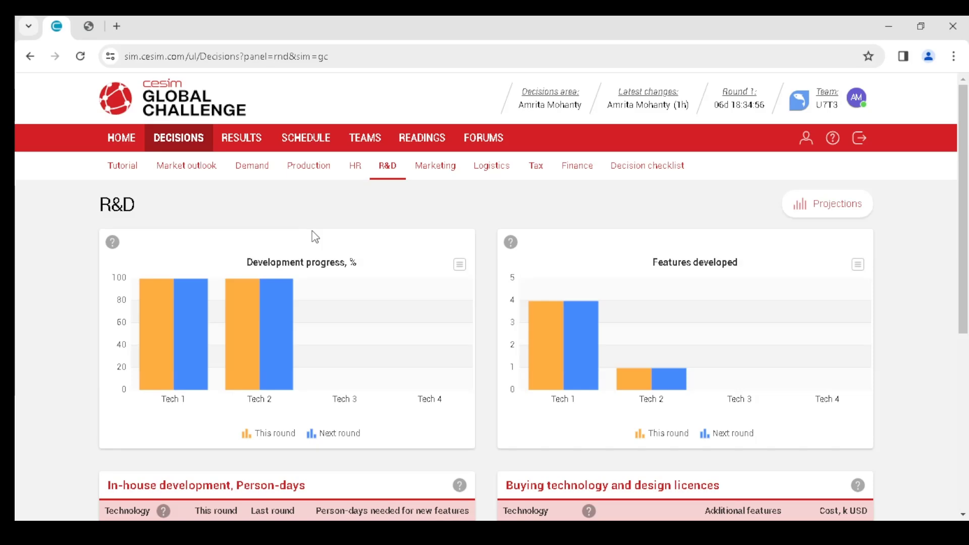
pyautogui.scroll(-3, 312, 231)
pyautogui.scroll(3, 312, 231)
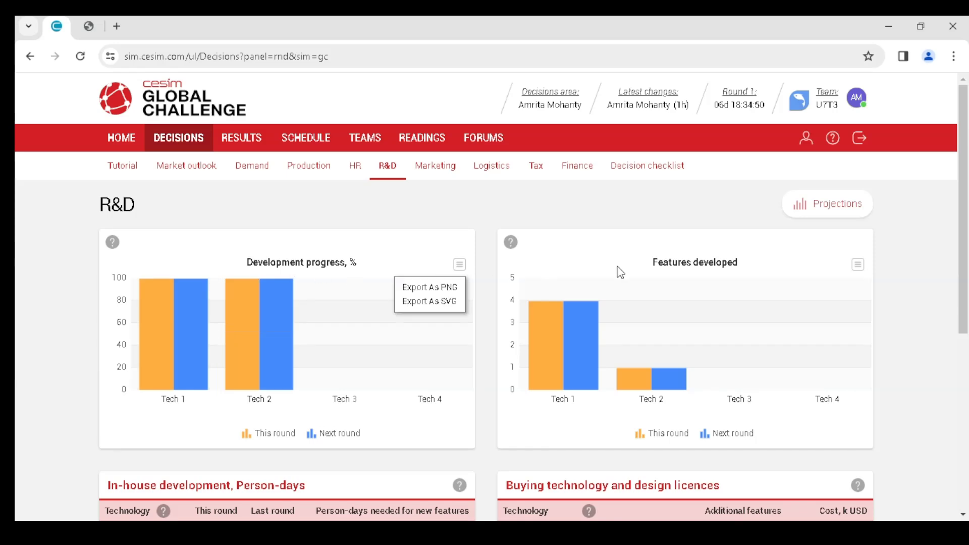
# Compare the In-house development person-days table with the Buying technology and design licences table
pyautogui.scroll(-3, 736, 271)
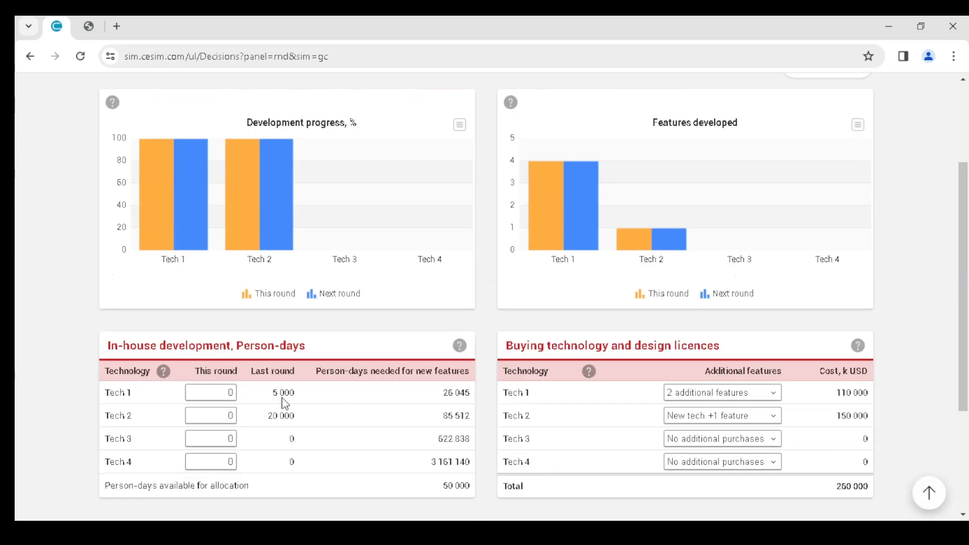
pyautogui.doubleClick(192, 347)
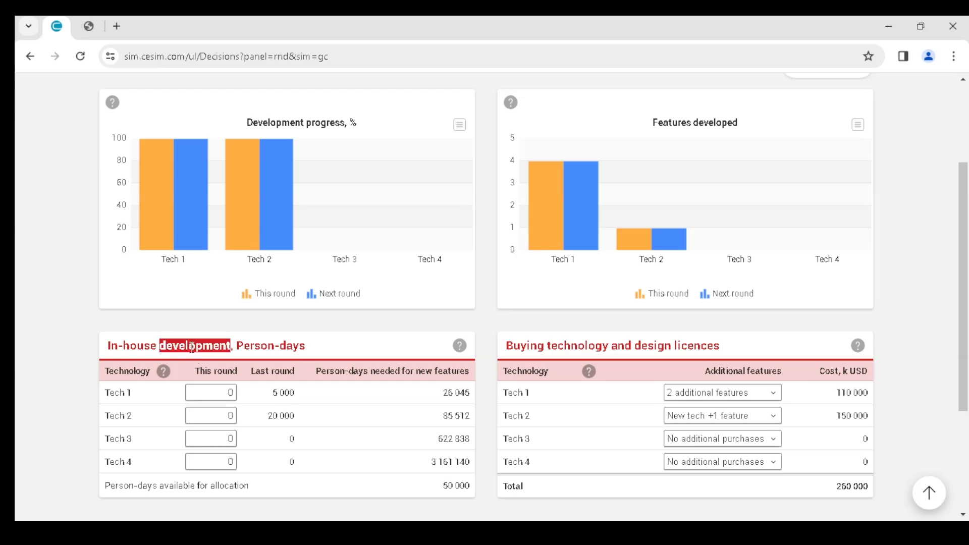
pyautogui.doubleClick(548, 345)
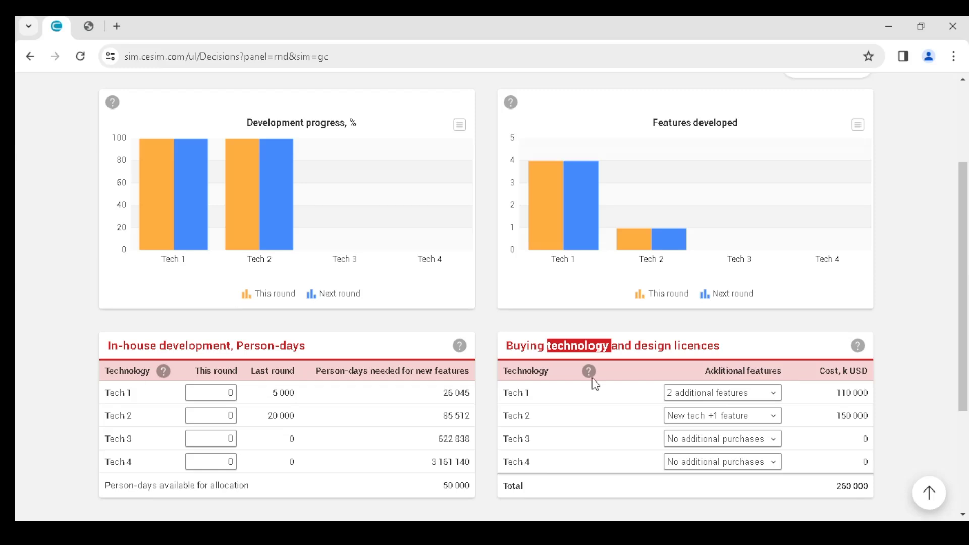
pyautogui.click(606, 350)
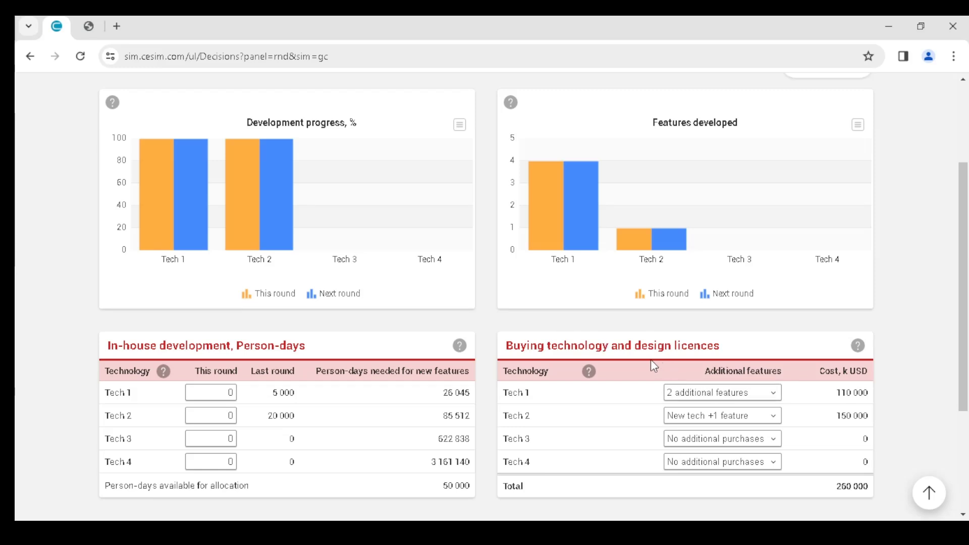
pyautogui.scroll(-3, 267, 371)
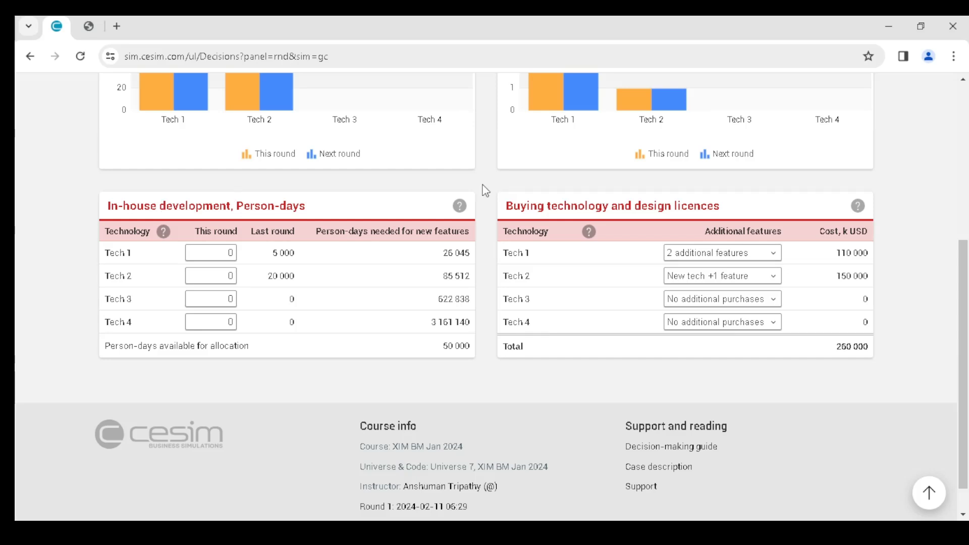
# Check the additional features selected for purchase for Tech 1 and Tech 2, along with their licence costs
pyautogui.doubleClick(509, 203)
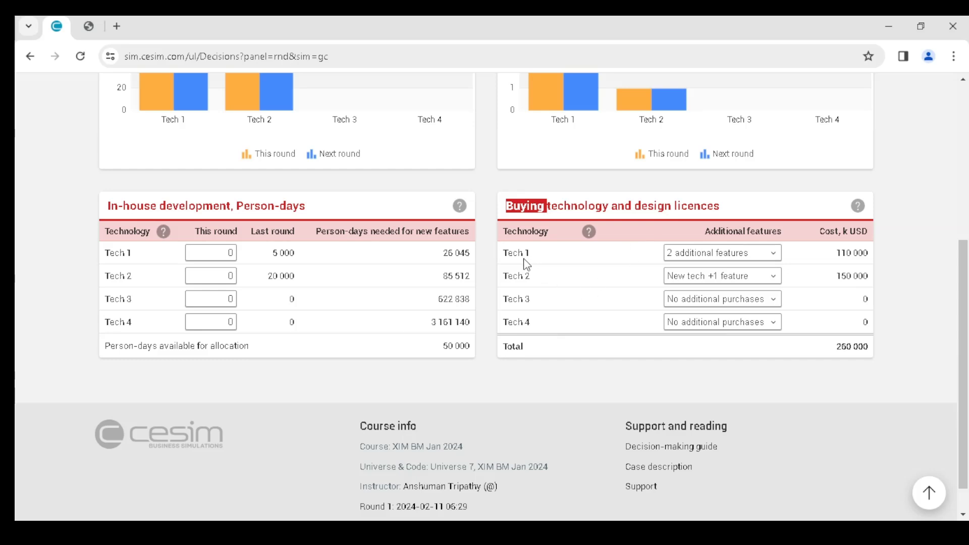
pyautogui.click(690, 262)
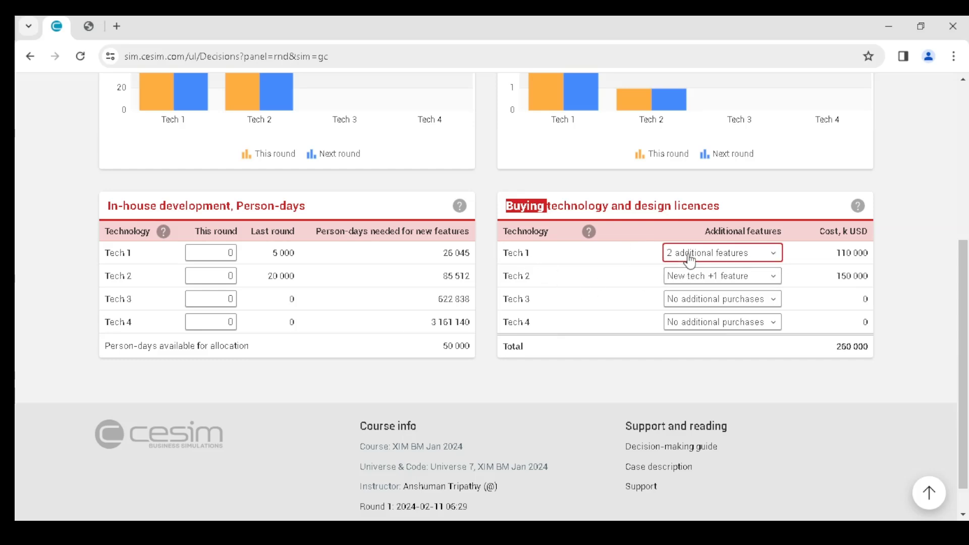
pyautogui.click(692, 277)
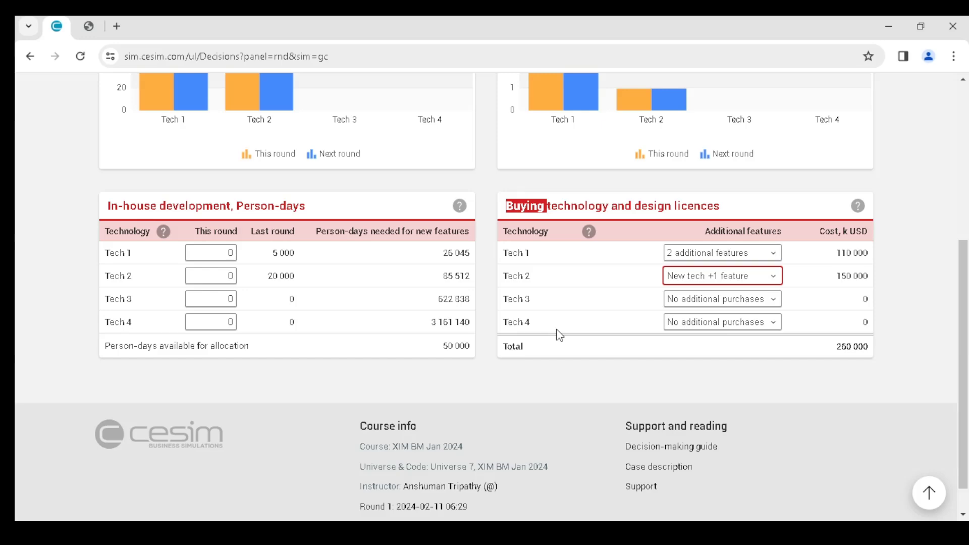
# Open the USA marketing page and check the features, selling price, promotion and marketing strategy focus entries for Tech 1 and Tech 2
pyautogui.scroll(5, 547, 337)
pyautogui.click(434, 171)
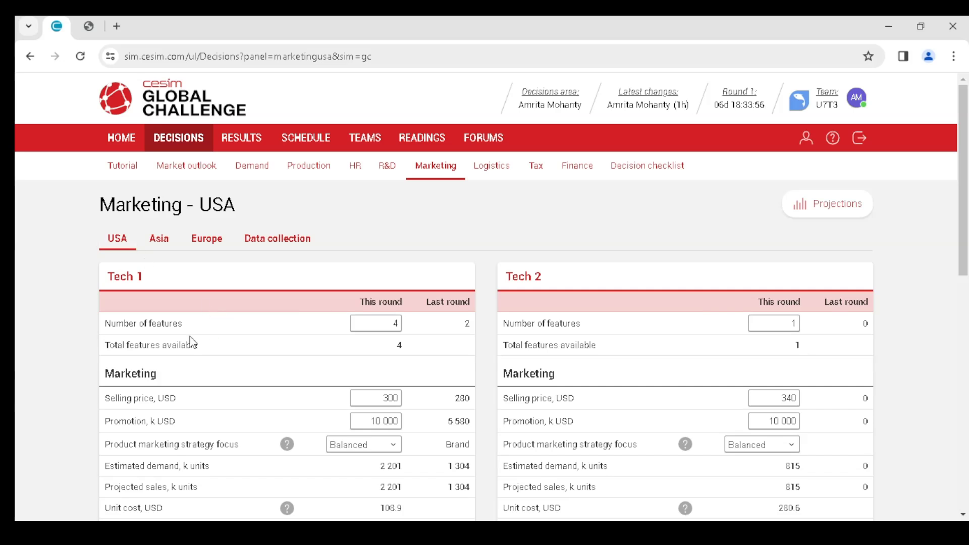
pyautogui.scroll(-1, 140, 330)
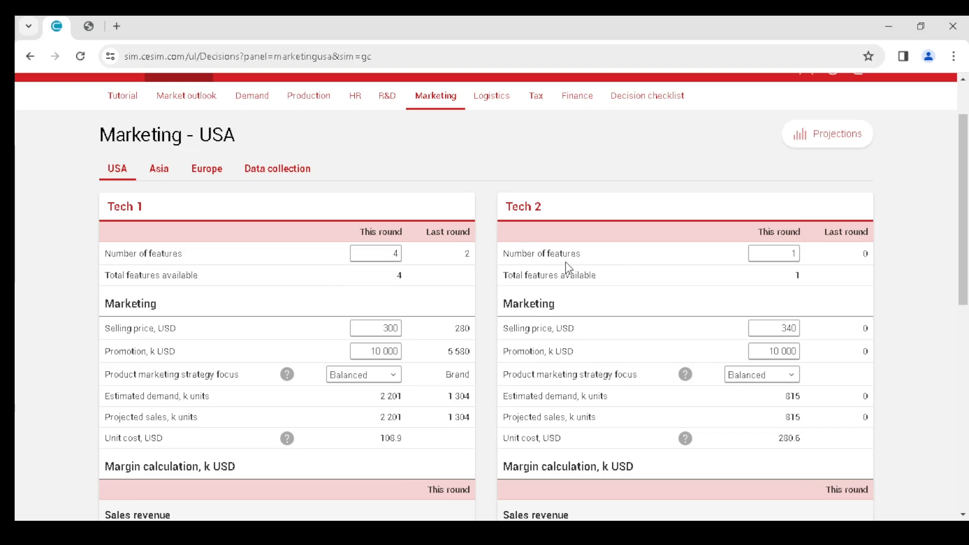
pyautogui.click(770, 251)
pyautogui.doubleClick(775, 252)
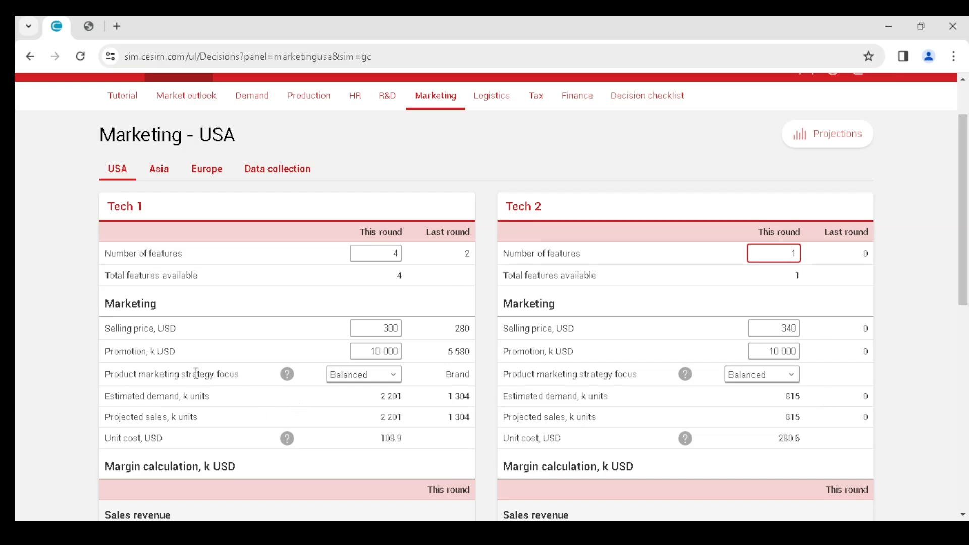
pyautogui.click(340, 381)
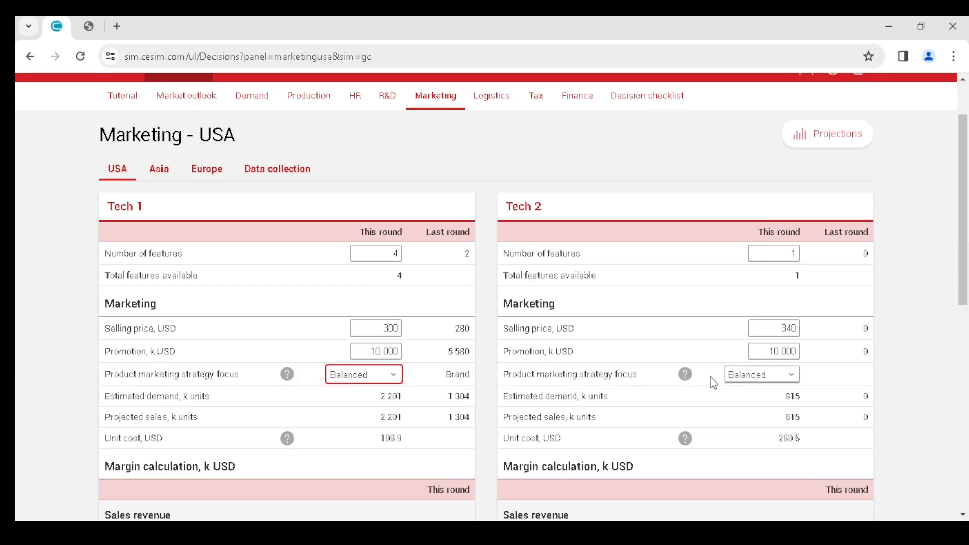
pyautogui.click(749, 384)
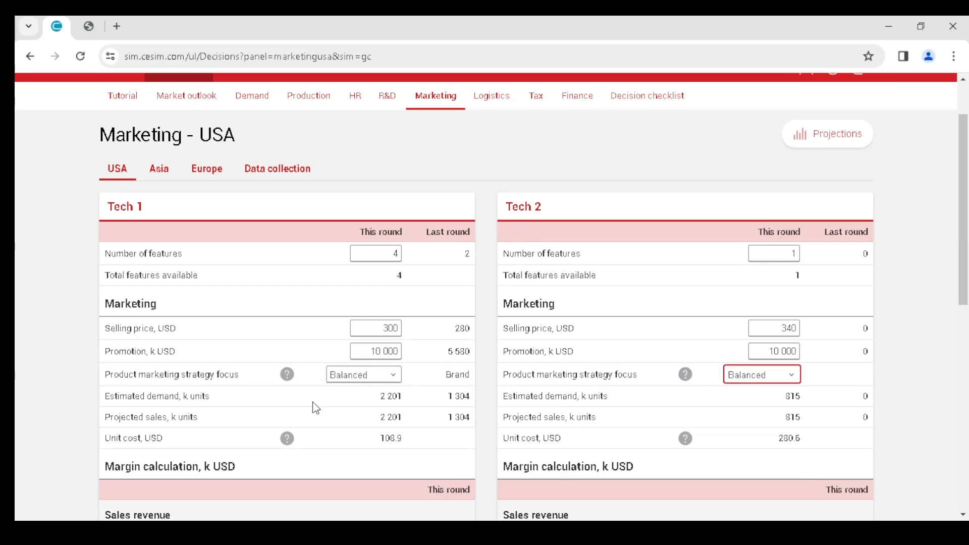
# Examine the USA margin calculation and compare the gross profit of Tech 1 and Tech 2
pyautogui.scroll(-4, 313, 404)
pyautogui.scroll(-1, 216, 415)
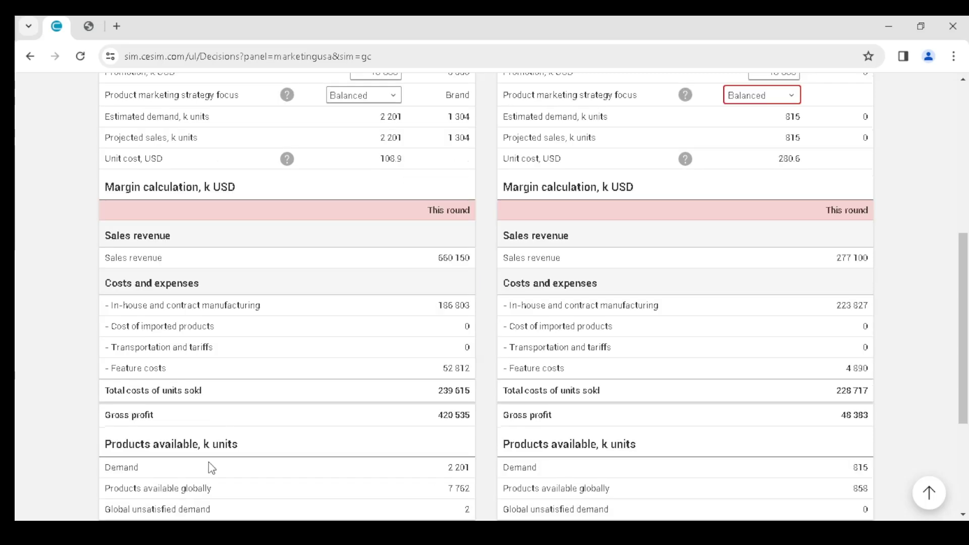
pyautogui.click(454, 417)
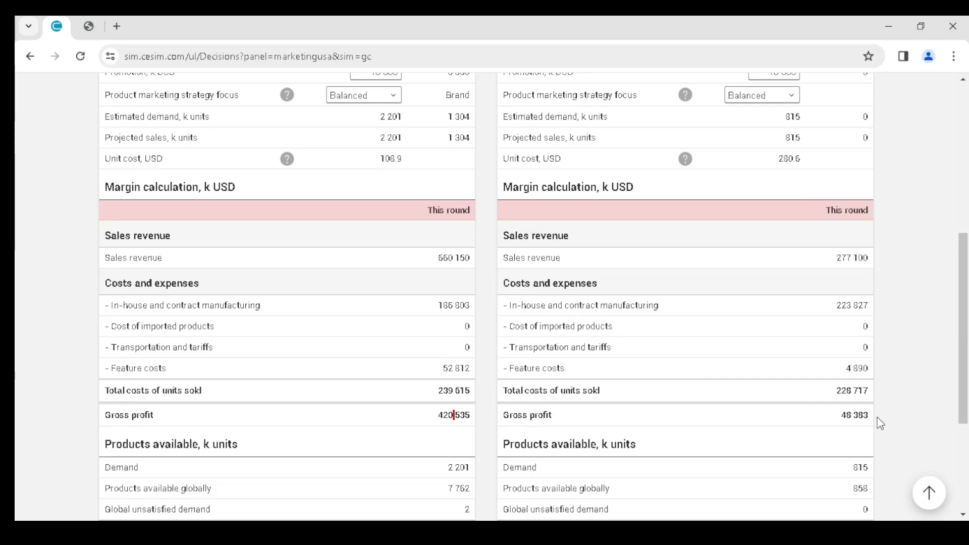
# Open the Asia marketing page and check Tech 1's selling price, promotion, strategy focus, demand and margin calculation
pyautogui.scroll(7, 881, 423)
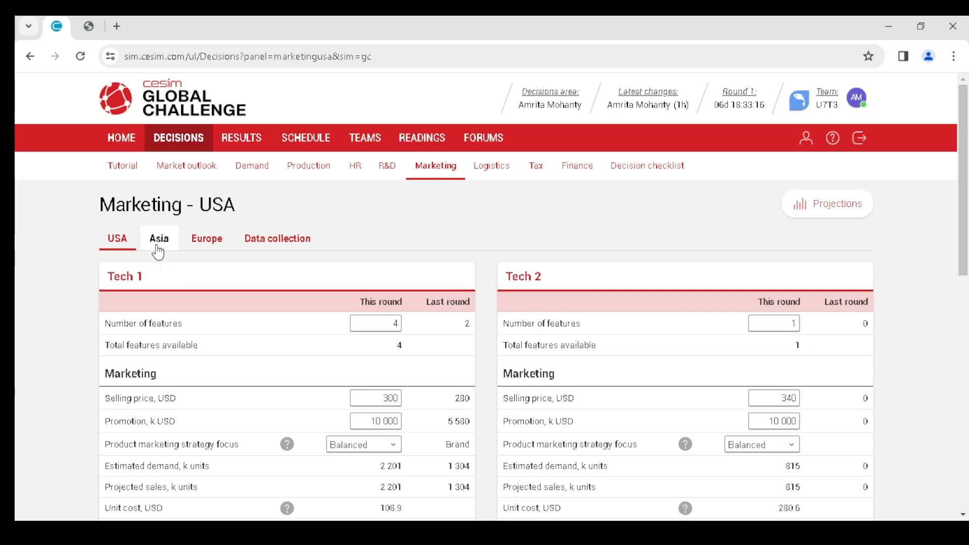
pyautogui.click(158, 247)
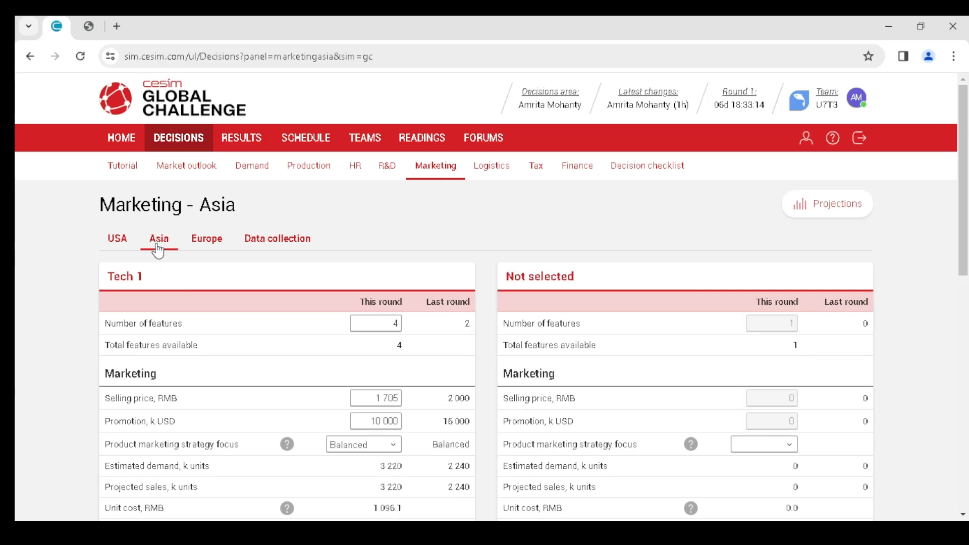
pyautogui.scroll(-1, 378, 325)
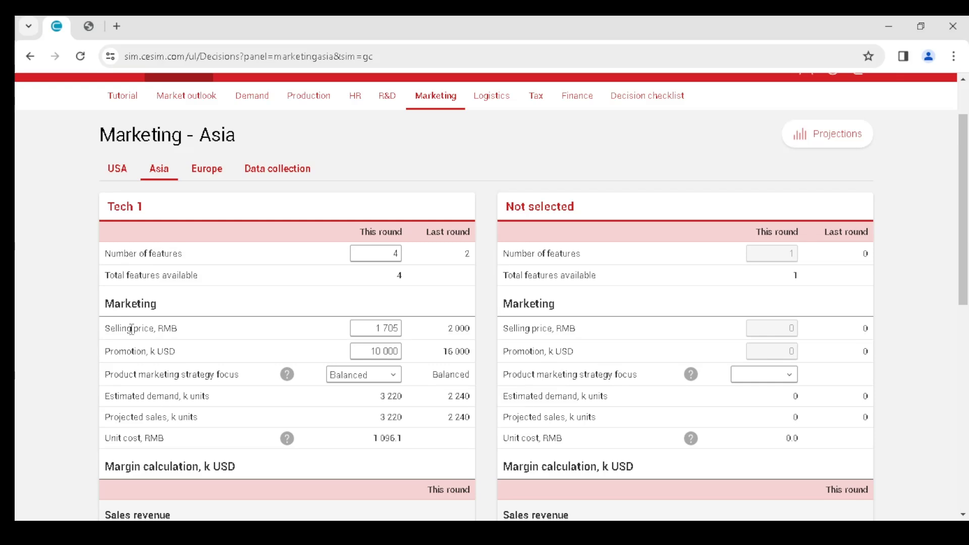
pyautogui.click(369, 328)
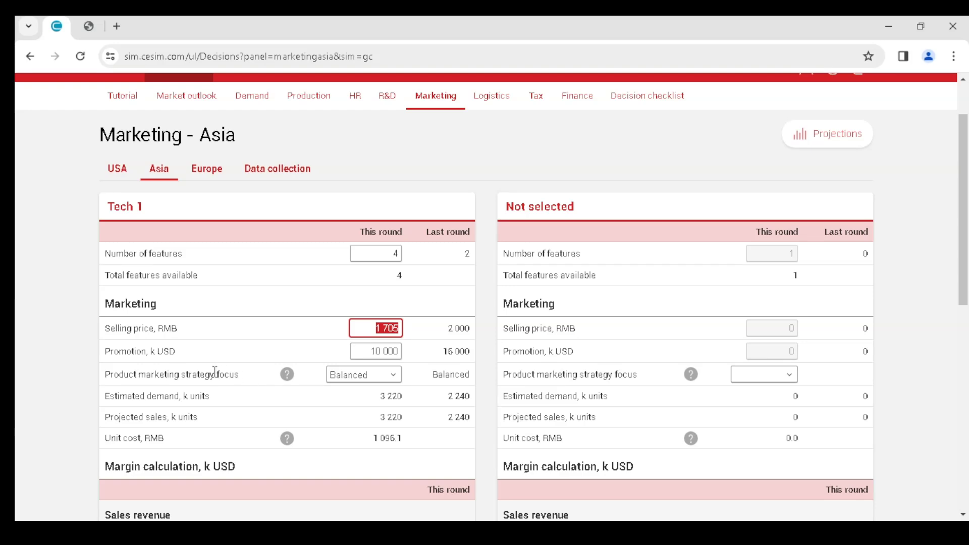
pyautogui.click(361, 396)
pyautogui.scroll(-1, 374, 409)
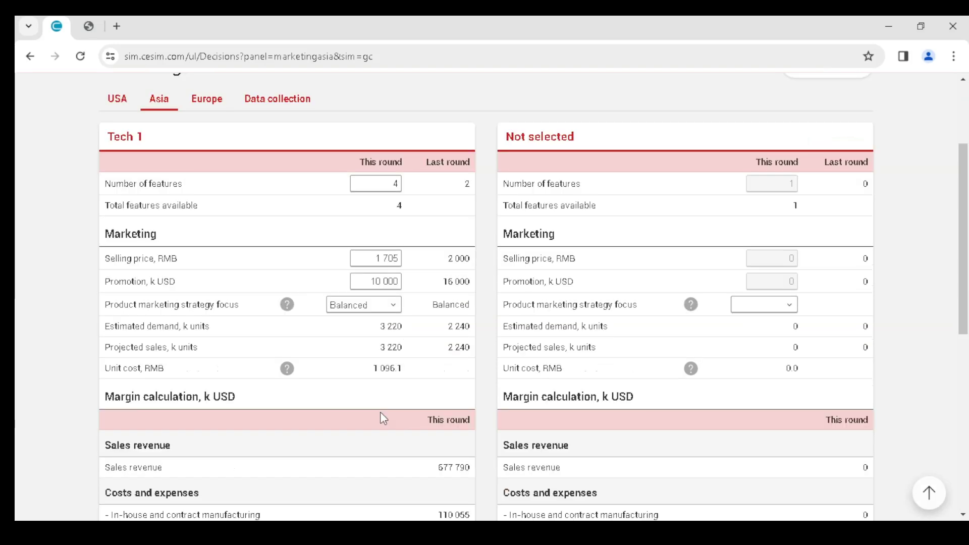
pyautogui.scroll(-5, 364, 410)
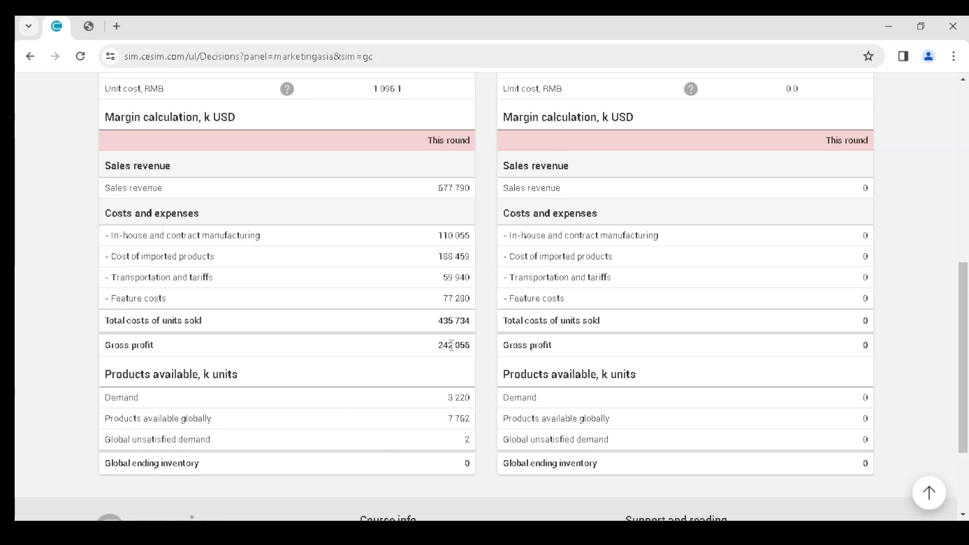
# Open the Europe marketing page and check Tech 1's selling price, promotion, strategy focus and gross profit
pyautogui.scroll(10, 462, 345)
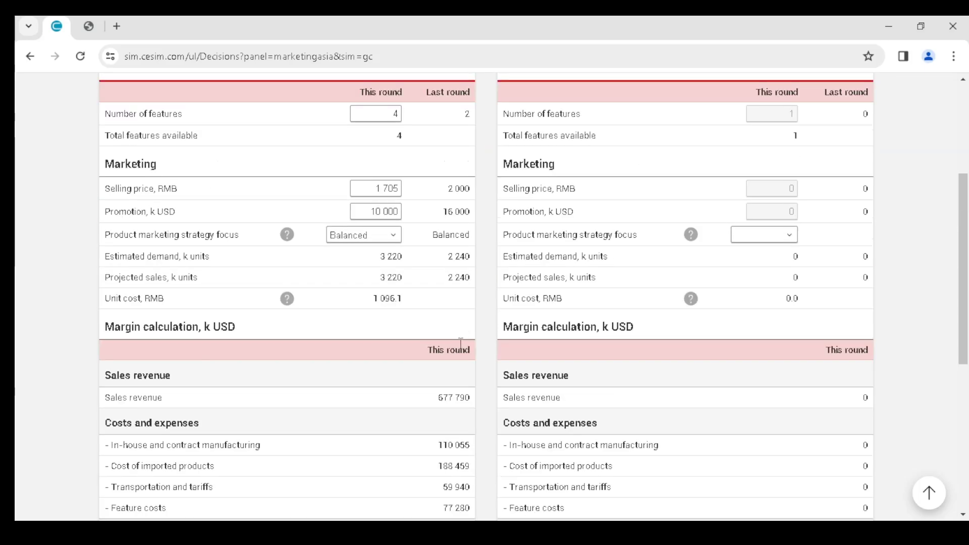
pyautogui.click(255, 239)
pyautogui.click(208, 238)
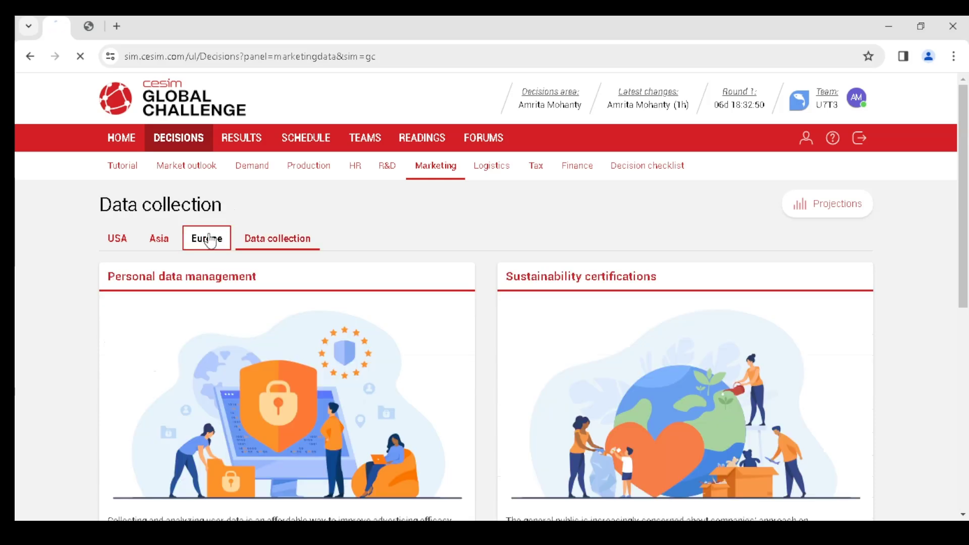
pyautogui.scroll(-3, 322, 279)
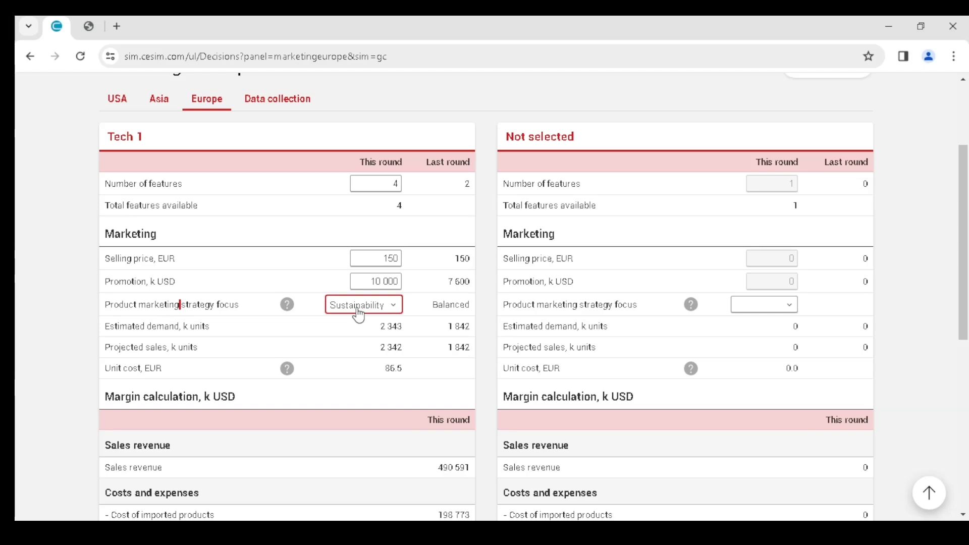
pyautogui.scroll(-4, 399, 394)
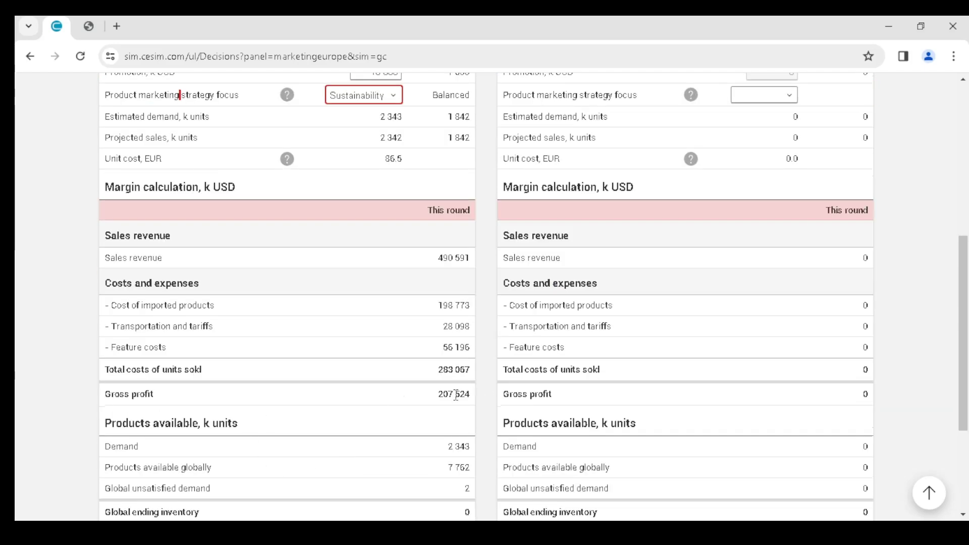
# Open the marketing data collection page and review the personal data management and sustainability certification options
pyautogui.scroll(7, 463, 397)
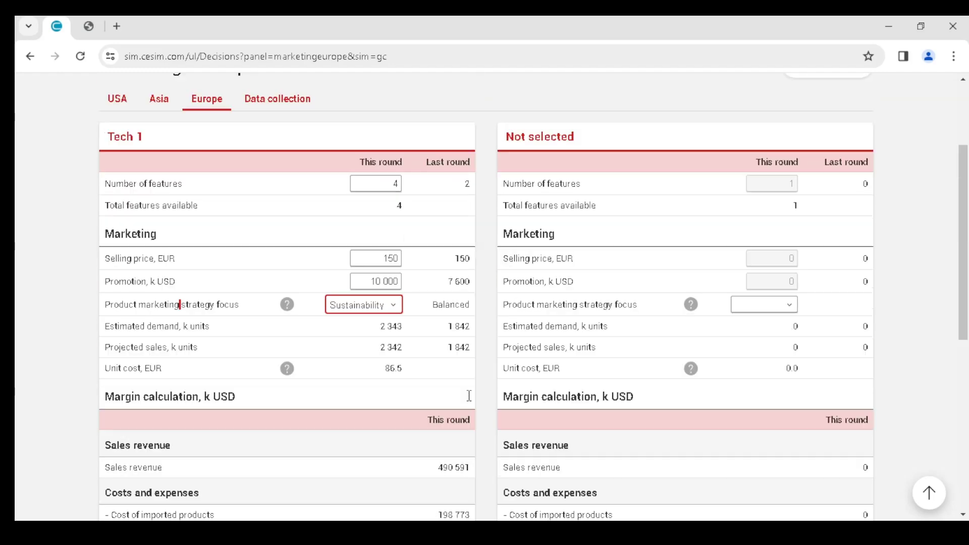
pyautogui.click(278, 252)
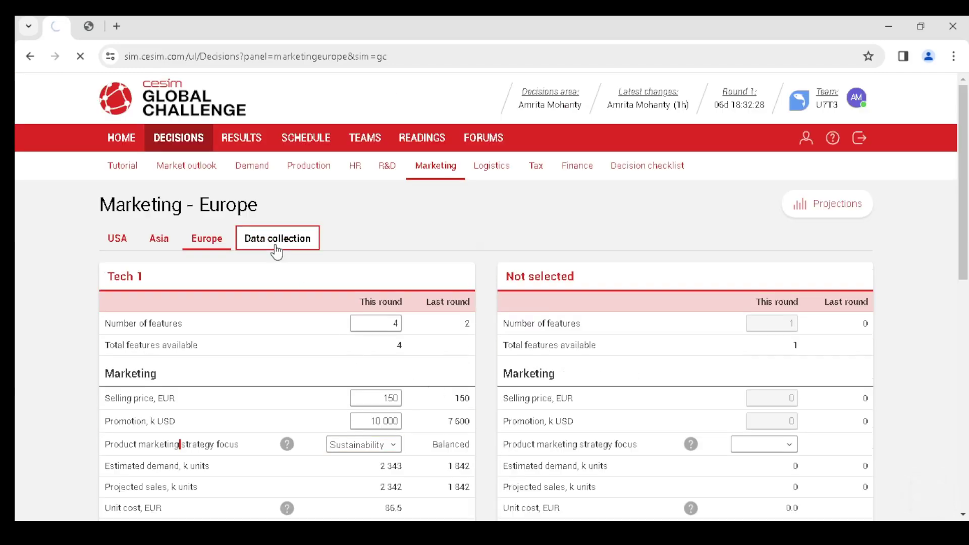
pyautogui.scroll(-9, 277, 255)
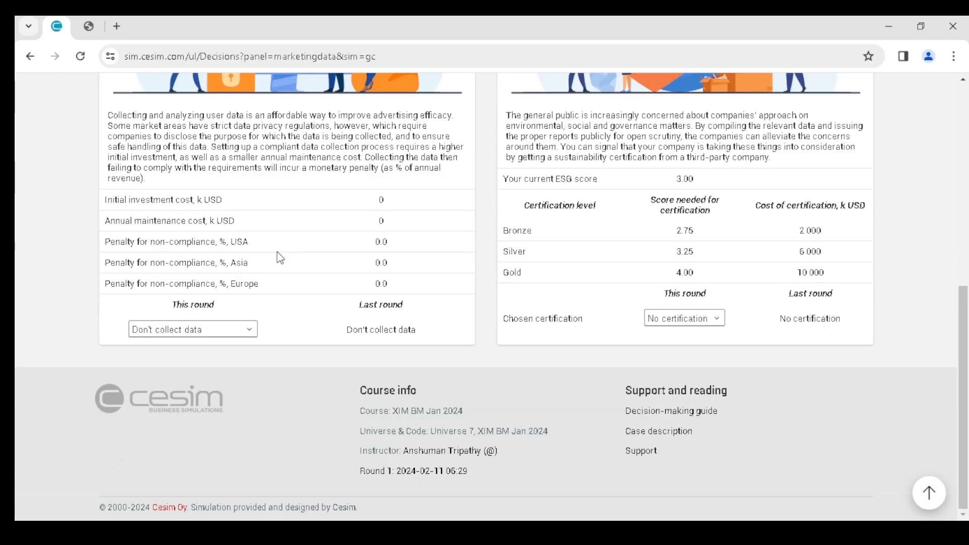
pyautogui.scroll(10, 278, 255)
pyautogui.scroll(-4, 278, 255)
pyautogui.scroll(1, 279, 253)
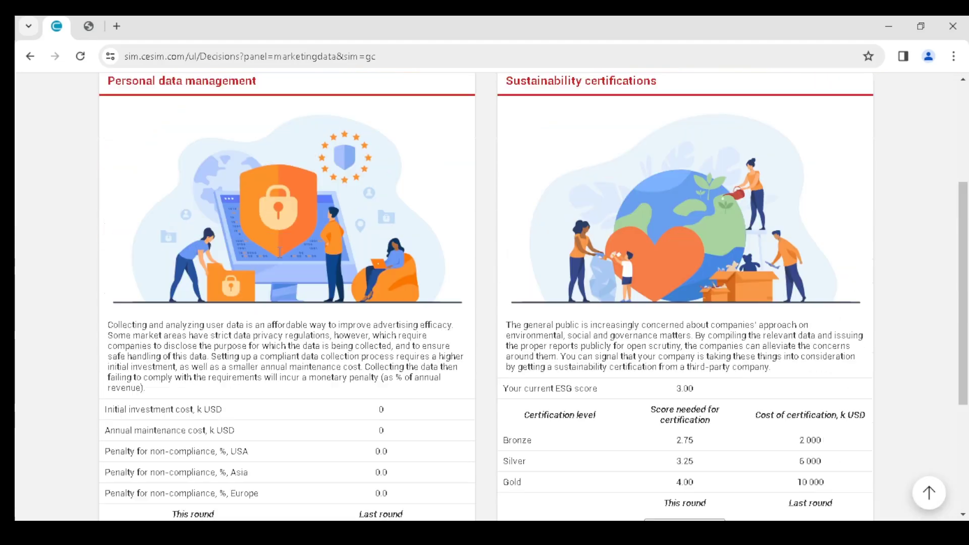
pyautogui.scroll(3, 281, 258)
pyautogui.scroll(1, 281, 259)
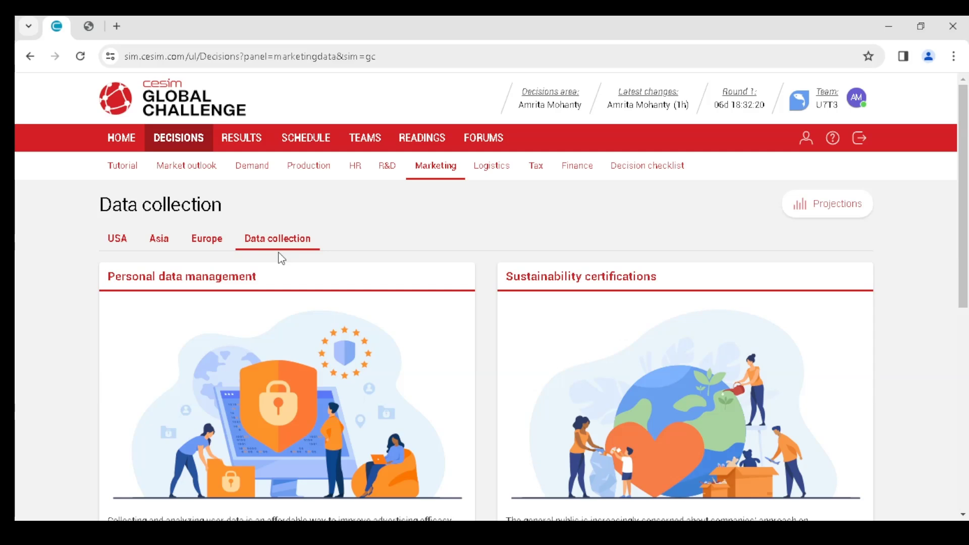
# Open the Logistics page and examine the transportation costs including tariffs between the USA, Asia and Europe
pyautogui.click(493, 166)
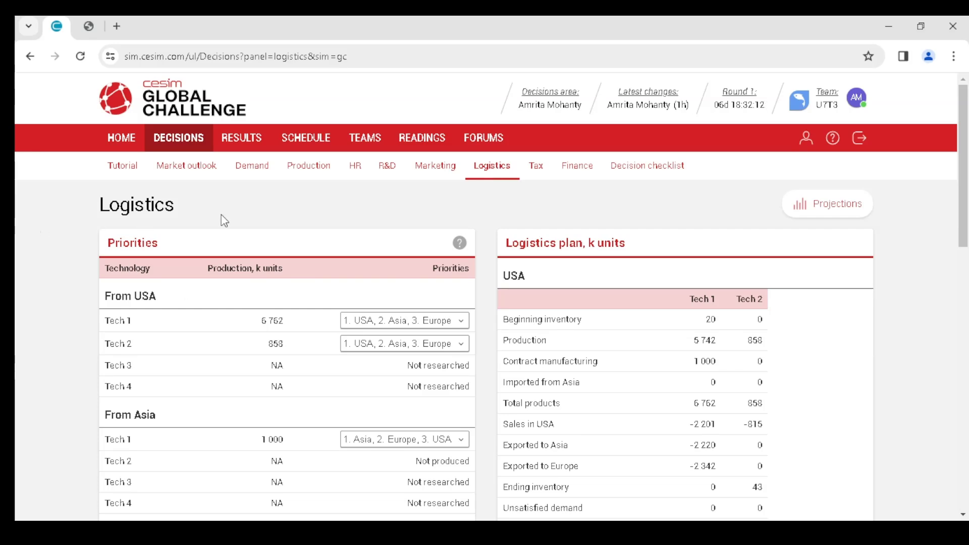
pyautogui.scroll(-10, 222, 218)
pyautogui.moveTo(253, 200)
pyautogui.scroll(-2, 253, 200)
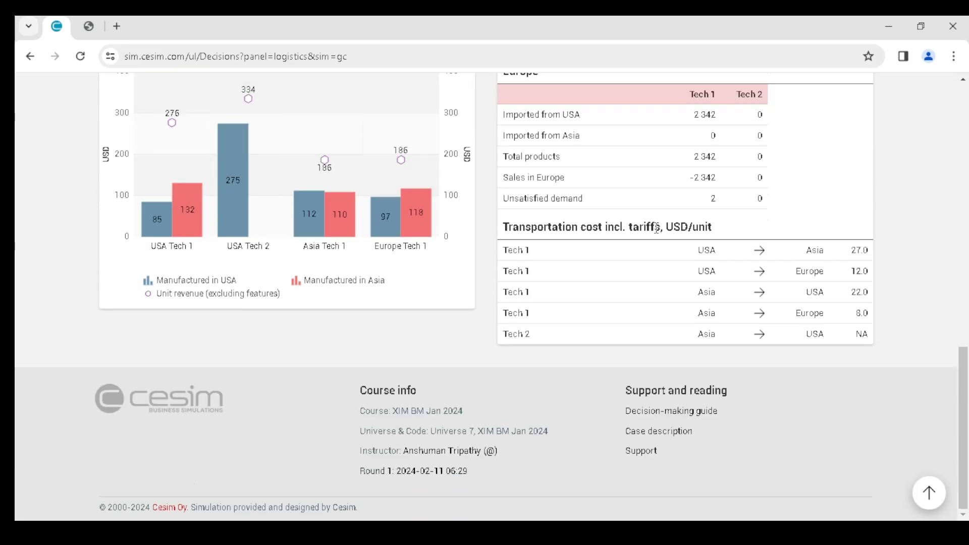
pyautogui.tripleClick(616, 235)
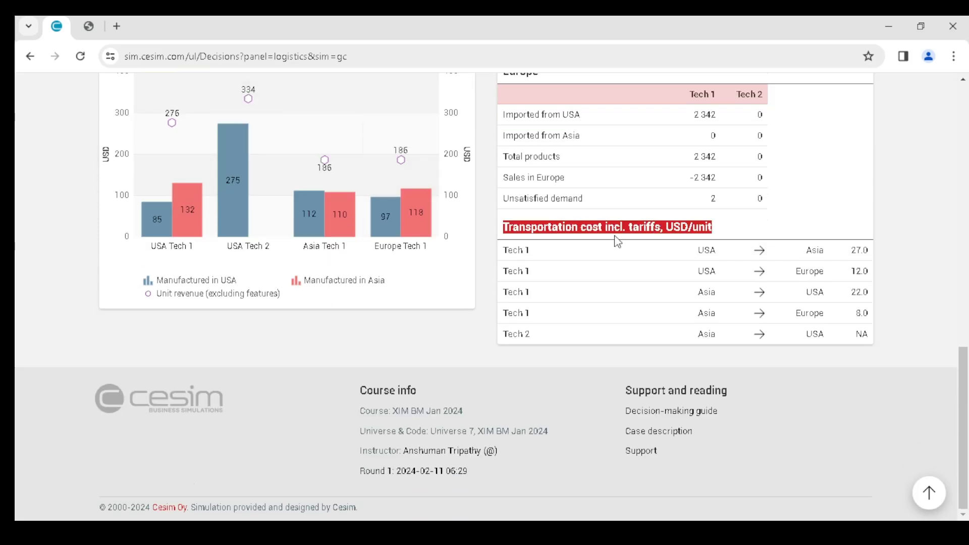
pyautogui.click(617, 241)
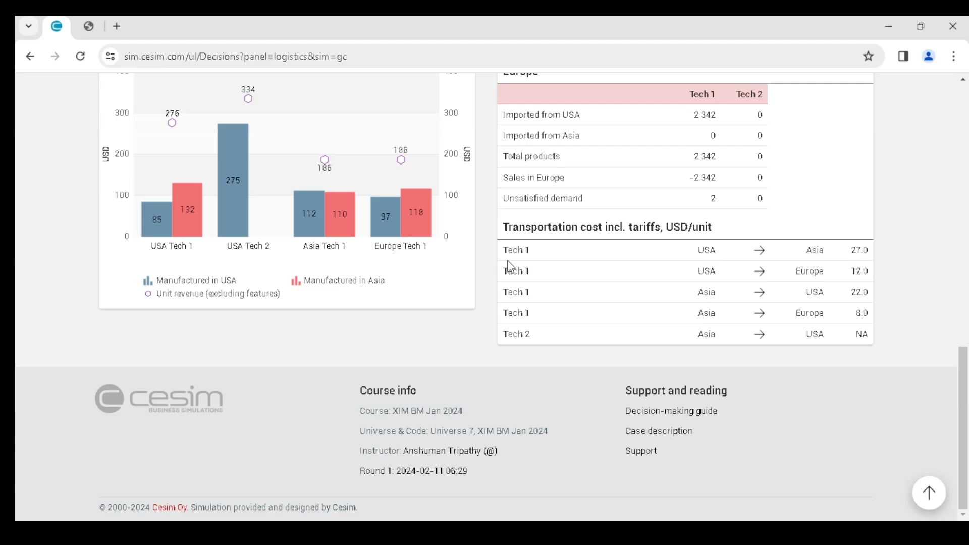
# Check the delivery priorities for Tech 1 and Tech 2 from the USA and for Tech 1 from Asia
pyautogui.scroll(20, 510, 267)
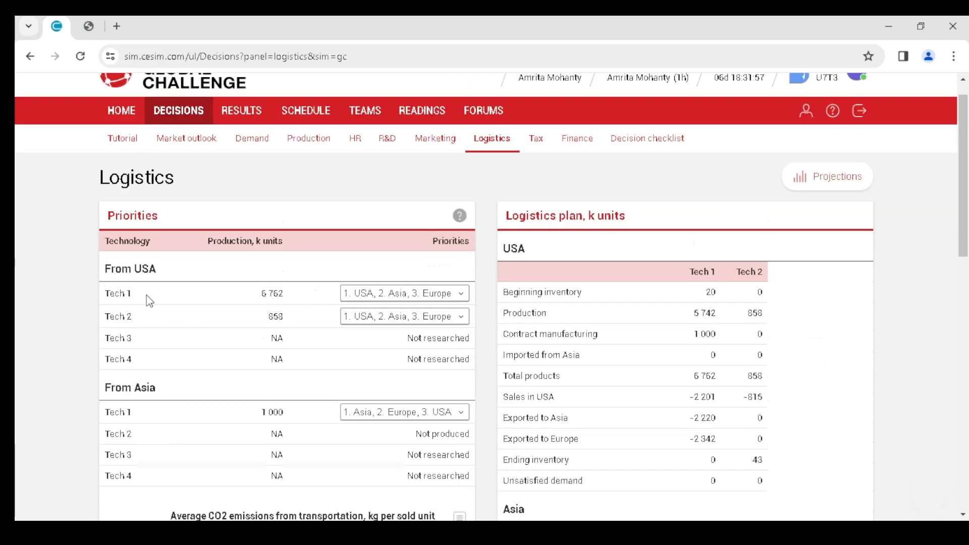
pyautogui.click(368, 298)
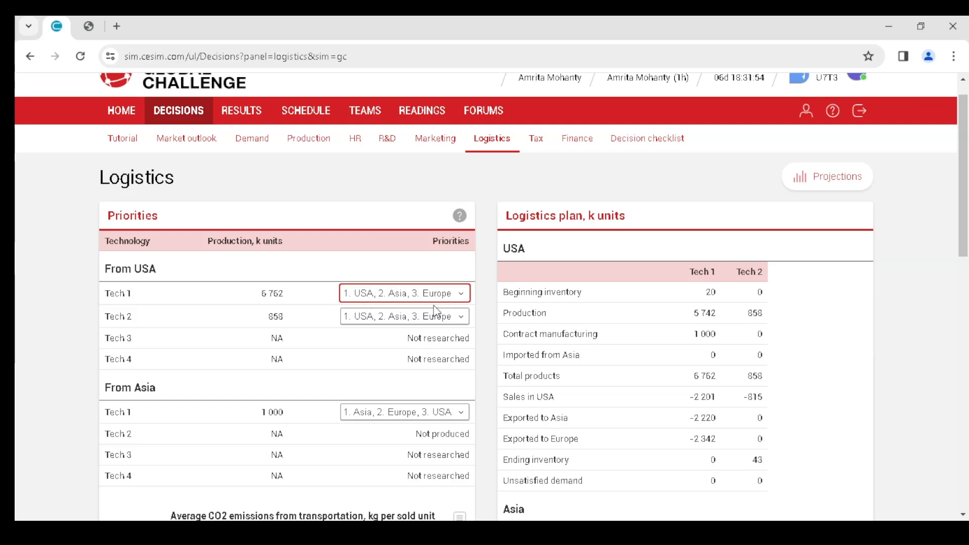
pyautogui.doubleClick(145, 274)
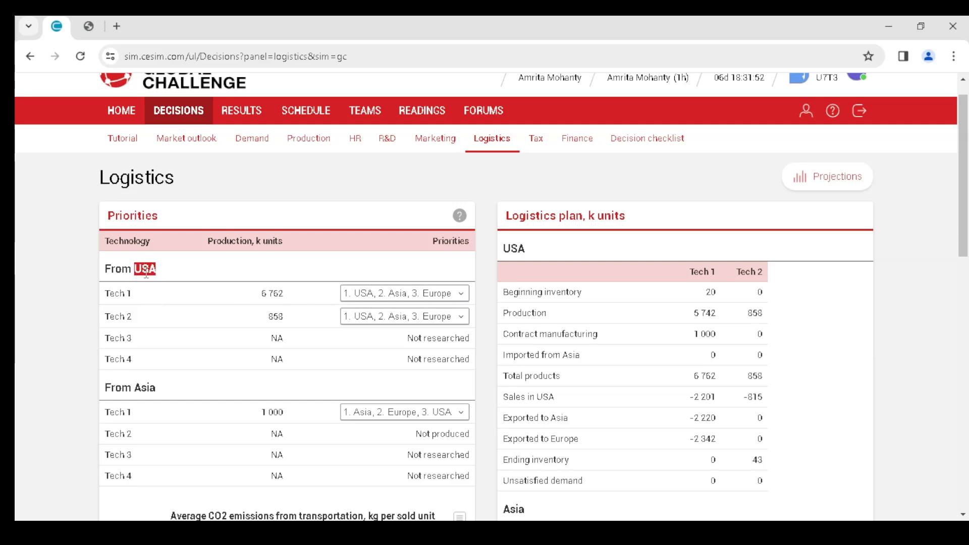
pyautogui.click(150, 273)
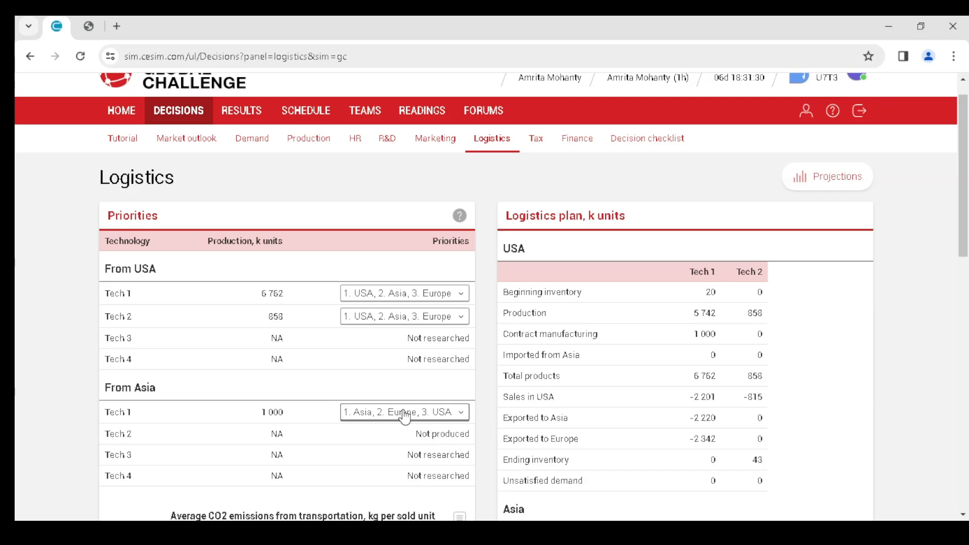
# Open the Tax page and check this round's transfer prices for all four USA and Asia export routes
pyautogui.scroll(1, 403, 419)
pyautogui.click(538, 166)
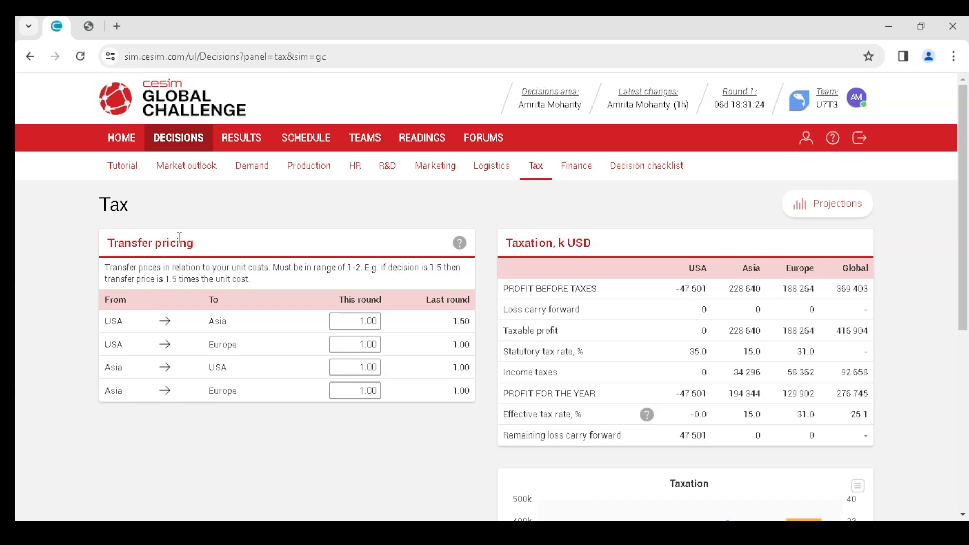
pyautogui.click(362, 322)
pyautogui.click(372, 344)
pyautogui.click(375, 367)
pyautogui.click(375, 390)
pyautogui.doubleClick(374, 380)
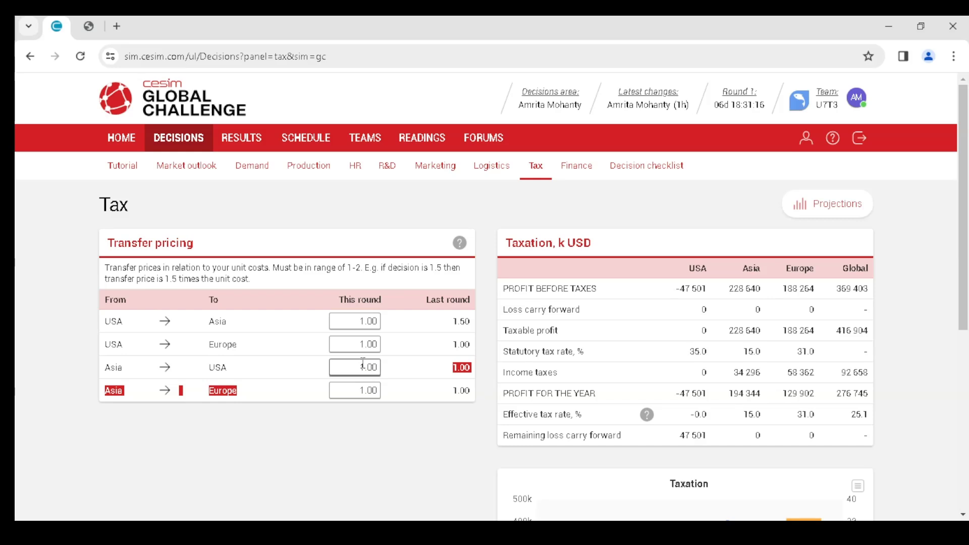
pyautogui.click(401, 350)
pyautogui.click(368, 321)
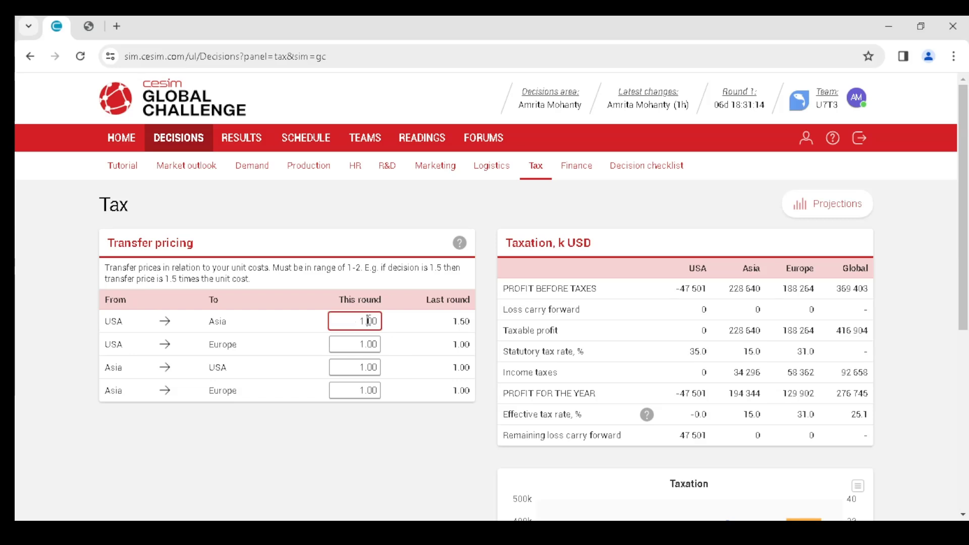
pyautogui.click(368, 344)
pyautogui.click(367, 367)
pyautogui.click(367, 390)
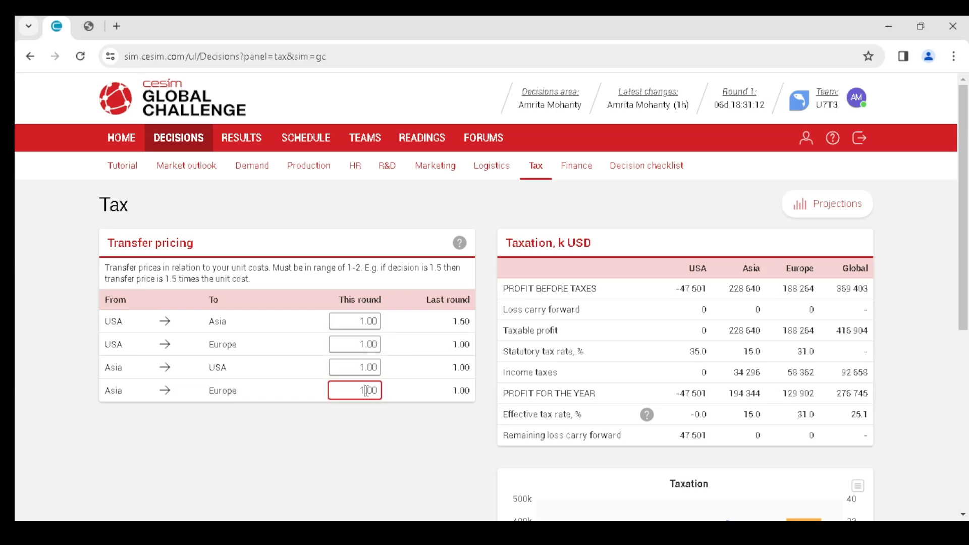
pyautogui.click(297, 288)
# Open the Finance page and check the parent company's long-term debt change entry and its short-term debt
pyautogui.click(575, 168)
pyautogui.scroll(-1, 286, 277)
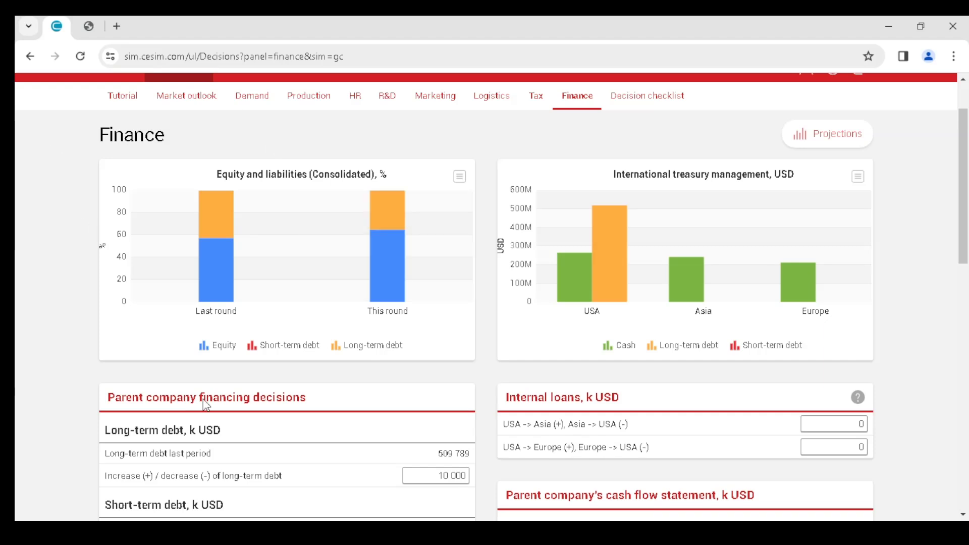
pyautogui.scroll(-1, 166, 404)
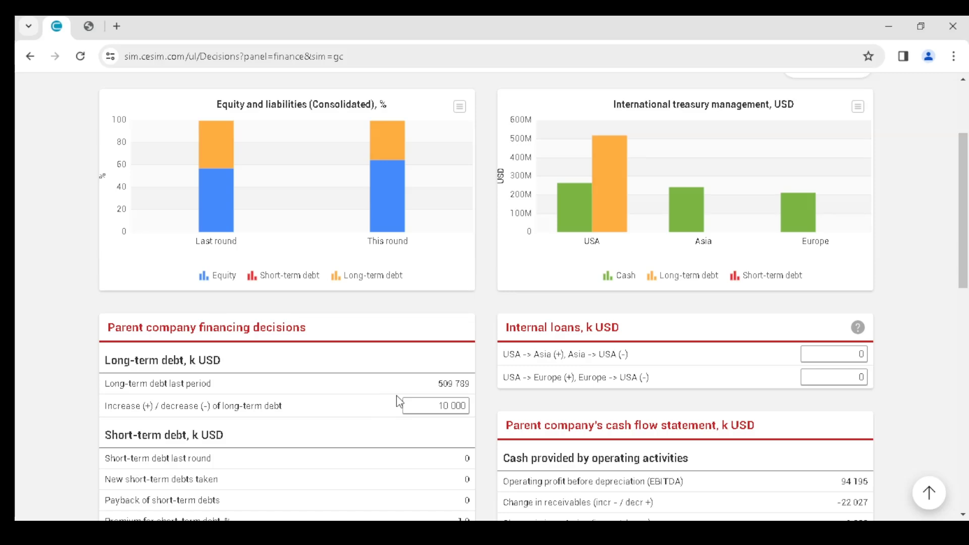
pyautogui.click(422, 403)
pyautogui.scroll(-2, 418, 406)
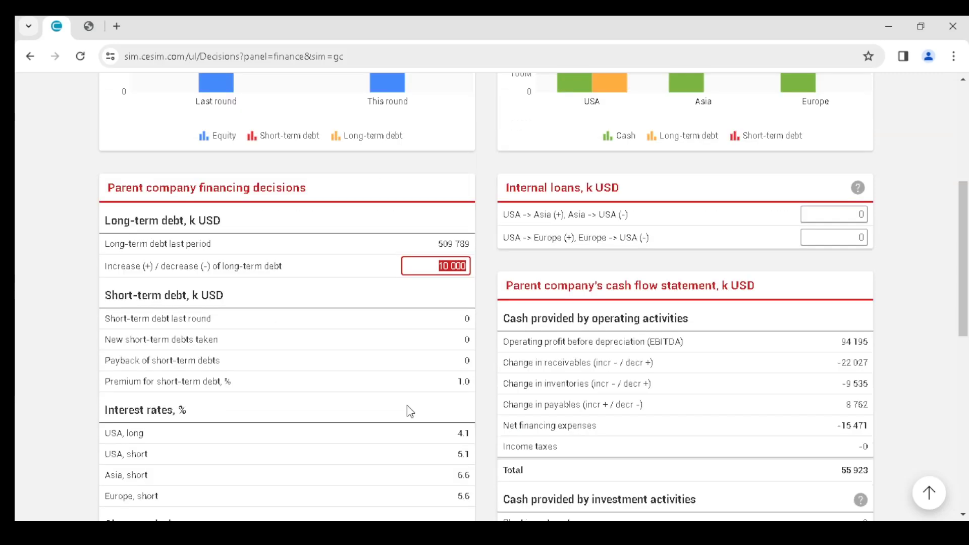
pyautogui.click(330, 309)
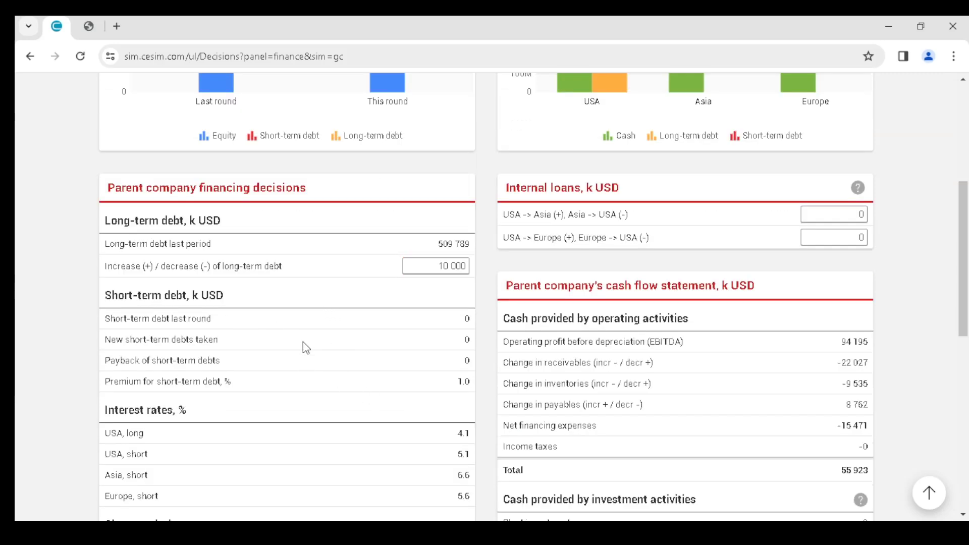
# Review the interest rates and the share issue, share buyback and dividend payment entries under share capital
pyautogui.scroll(-6, 303, 349)
pyautogui.scroll(2, 337, 288)
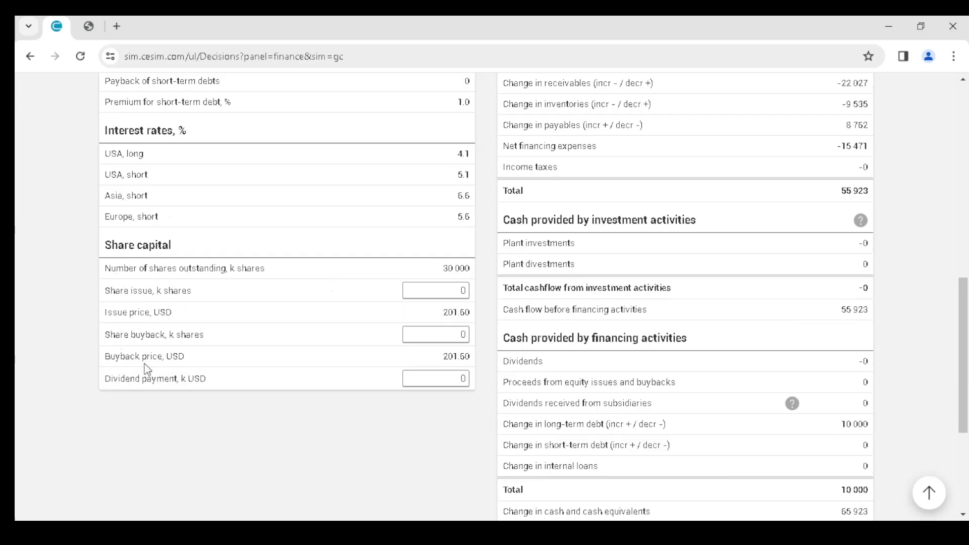
pyautogui.click(415, 293)
pyautogui.scroll(15, 394, 308)
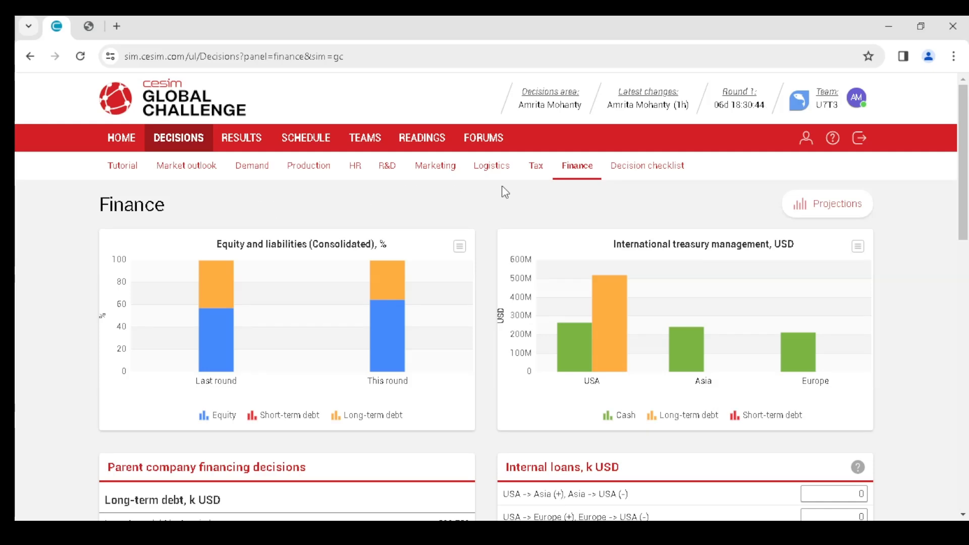
# Open the decision checklist and check the team's forecasted profit and change in sales for Round 1
pyautogui.click(620, 180)
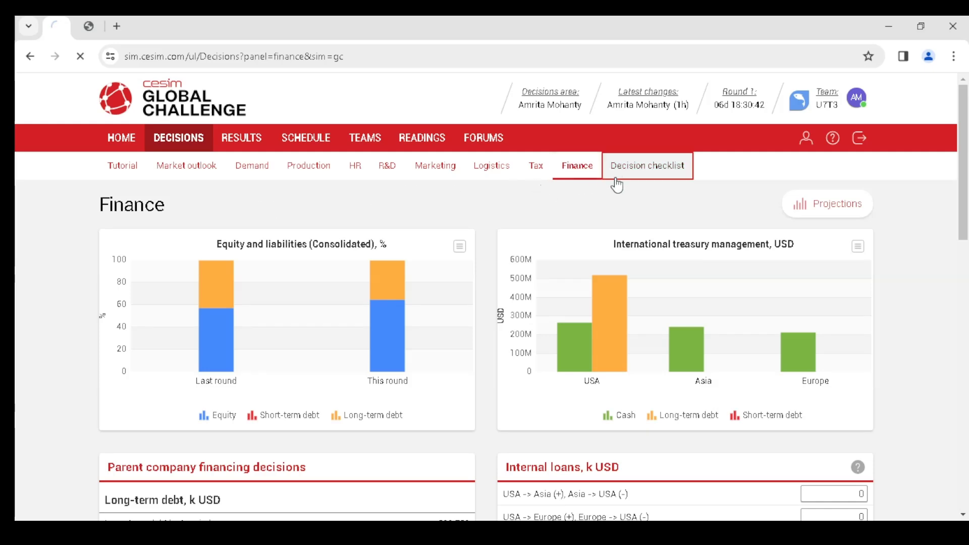
pyautogui.scroll(-3, 725, 383)
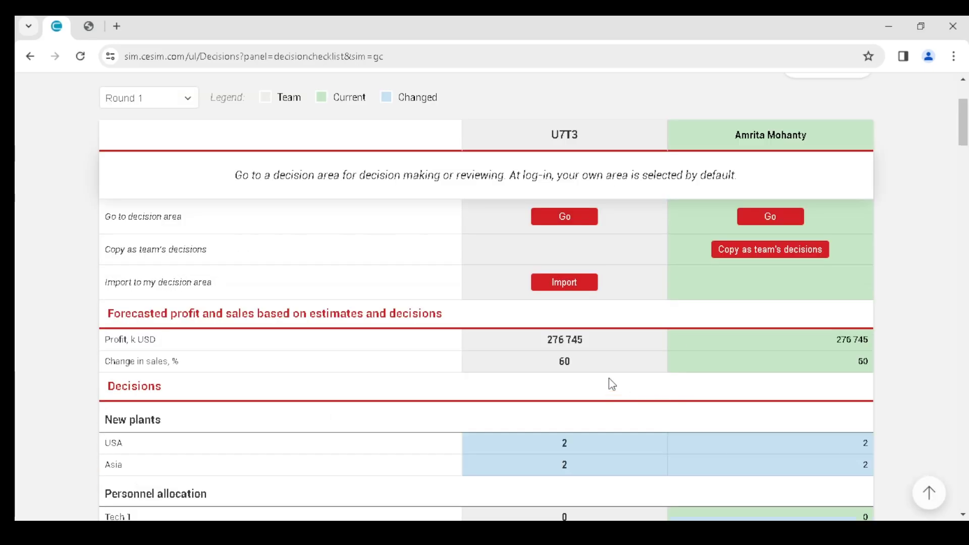
pyautogui.doubleClick(554, 340)
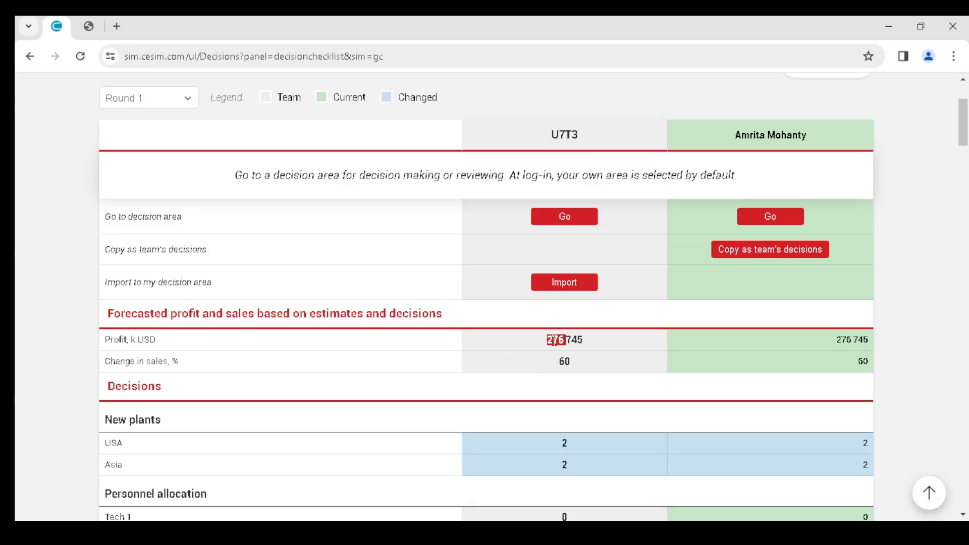
pyautogui.doubleClick(575, 340)
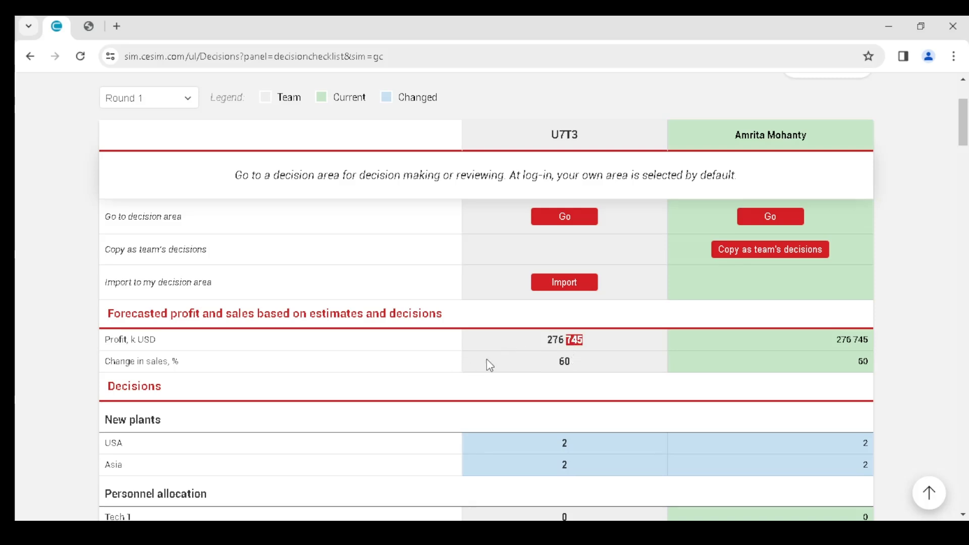
pyautogui.doubleClick(564, 362)
pyautogui.scroll(3, 640, 273)
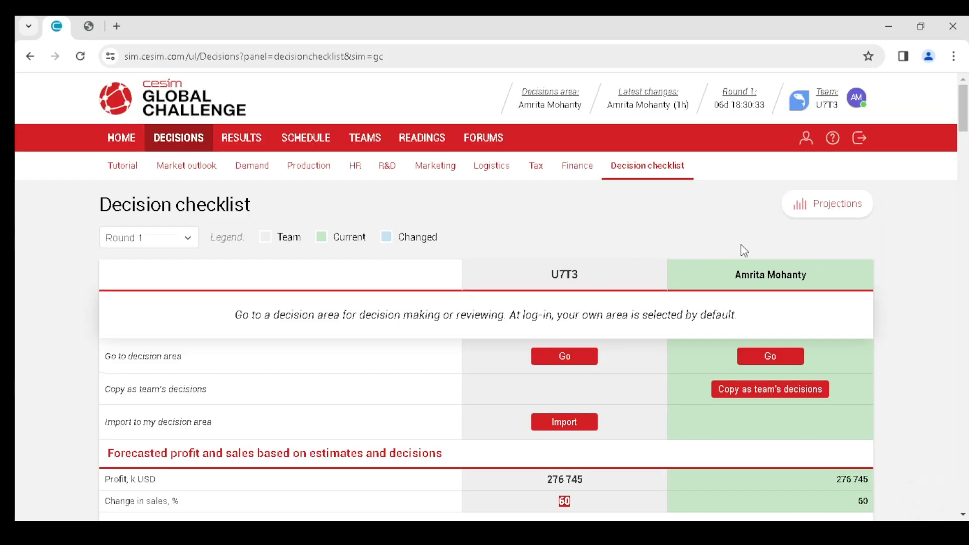
# Open the projections and check this round's sales revenue in the global income statement
pyautogui.click(823, 204)
pyautogui.scroll(-1, 627, 323)
pyautogui.scroll(-1, 627, 323)
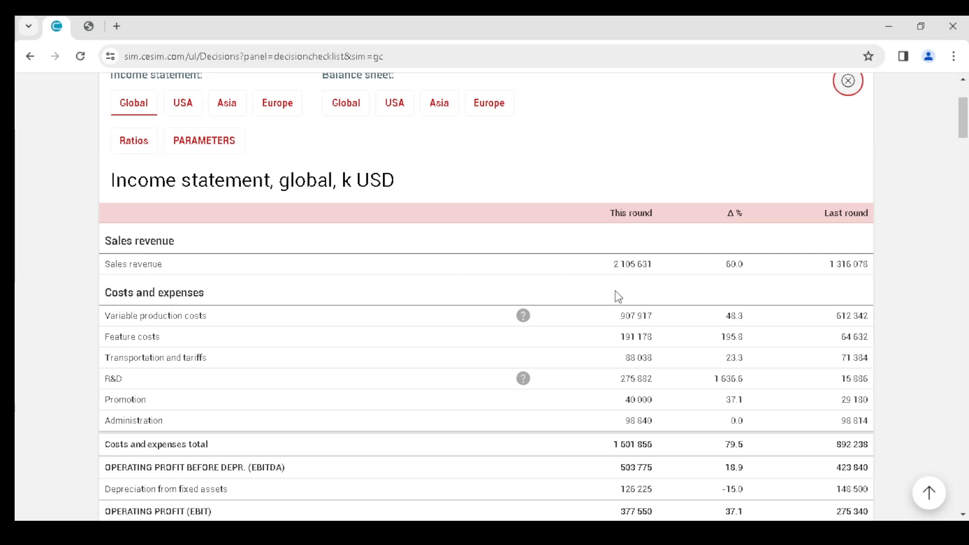
pyautogui.doubleClick(627, 264)
pyautogui.click(649, 269)
pyautogui.scroll(3, 612, 244)
# Return to the decision checklist and look through the listed personnel, training and R&D license decisions
pyautogui.click(640, 174)
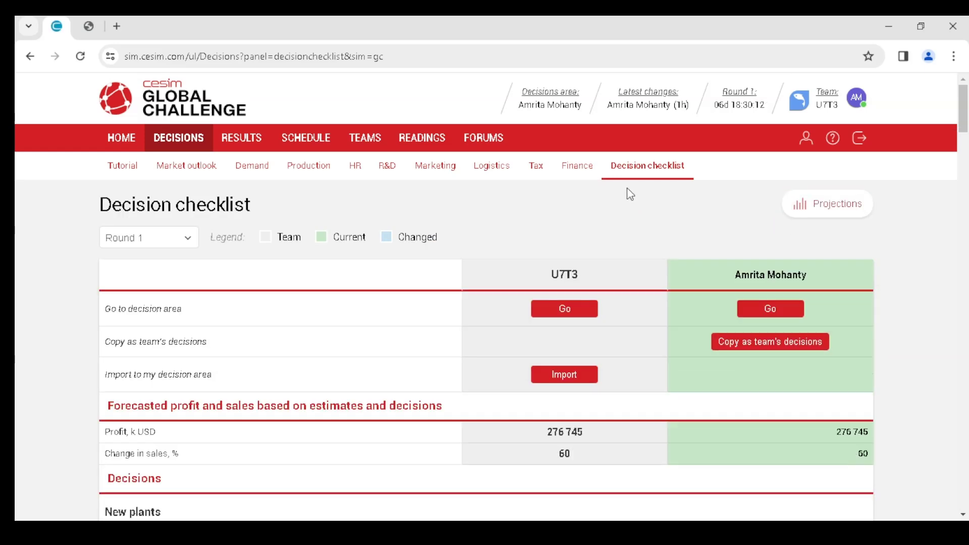
pyautogui.scroll(-10, 630, 194)
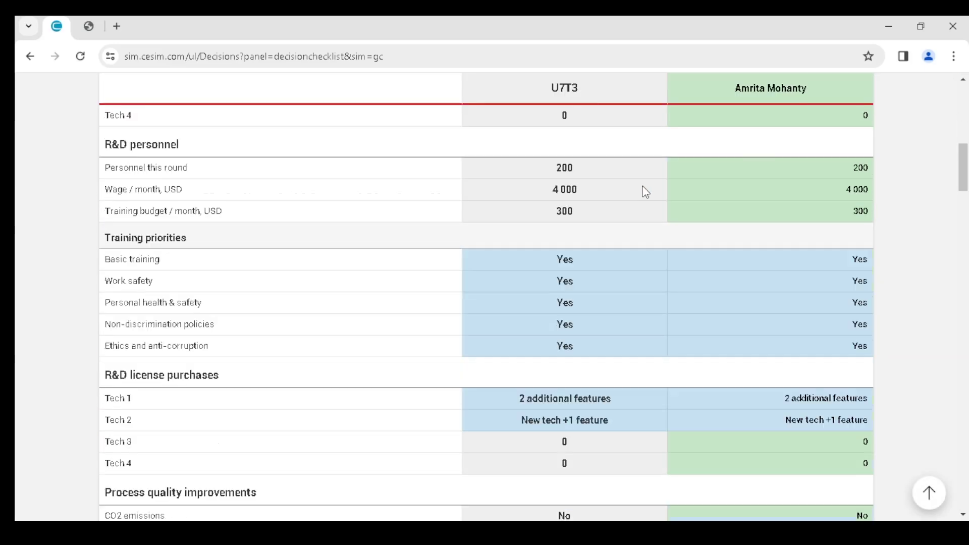
pyautogui.scroll(10, 555, 192)
pyautogui.scroll(3, 223, 126)
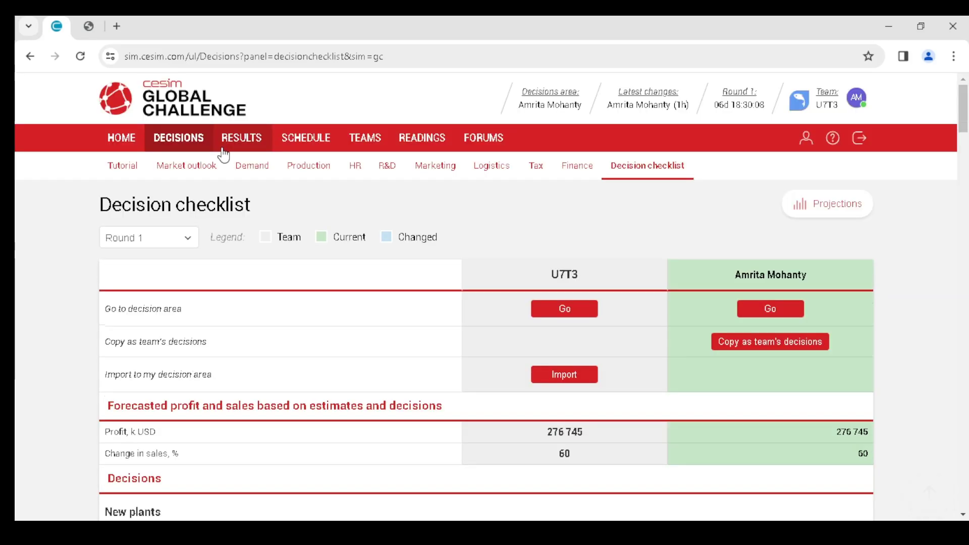
# Go back to the Market outlook page
pyautogui.click(189, 165)
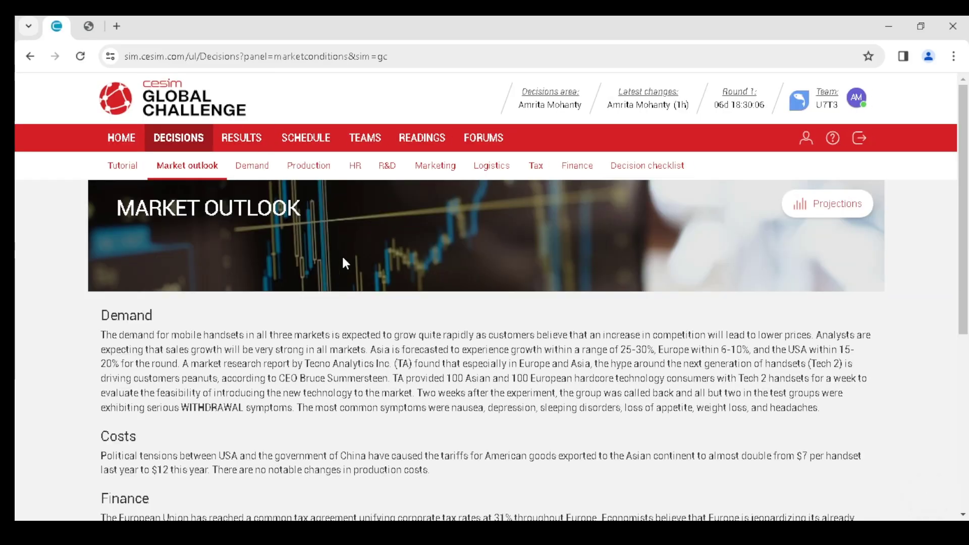
pyautogui.click(642, 533)
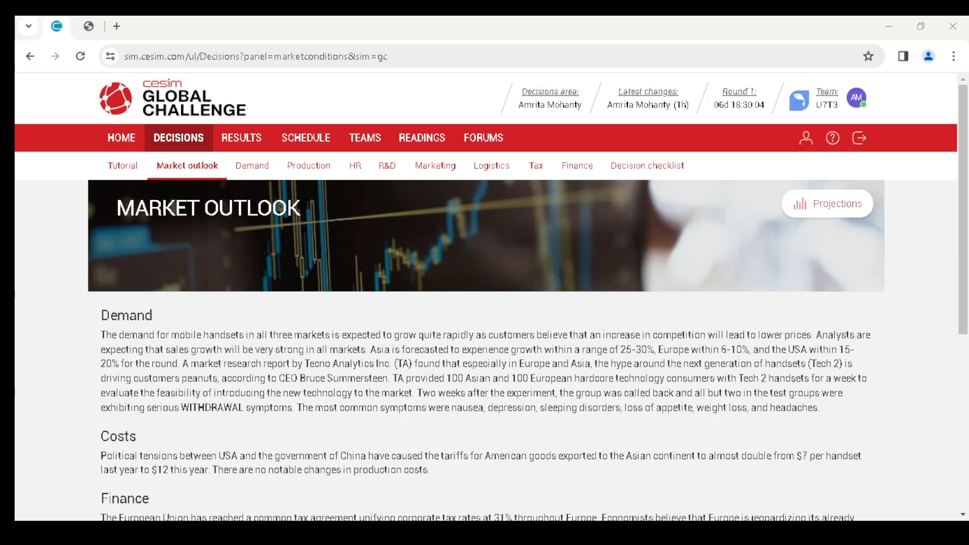